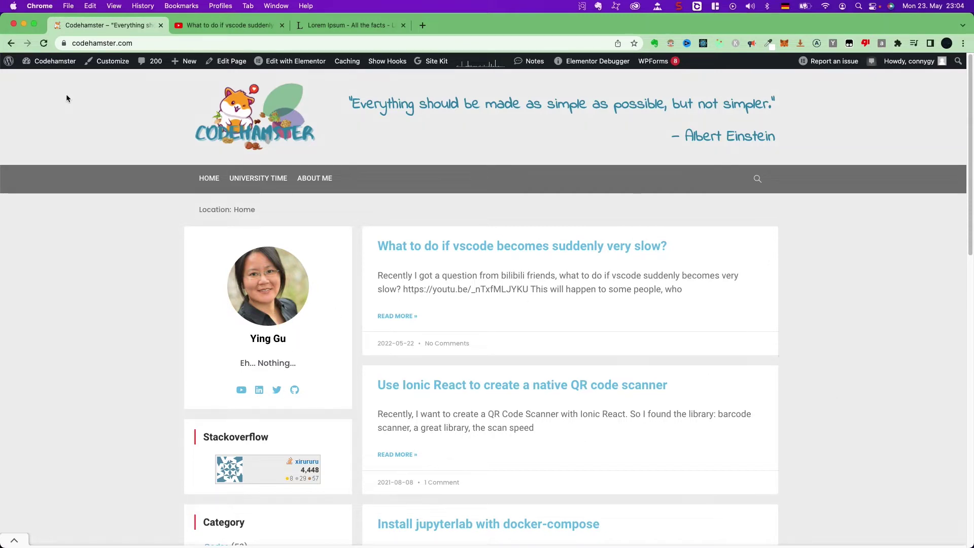
# Go from the site dashboard to Posts to start a new blog post
pyautogui.moveTo(53, 62)
pyautogui.click(48, 79)
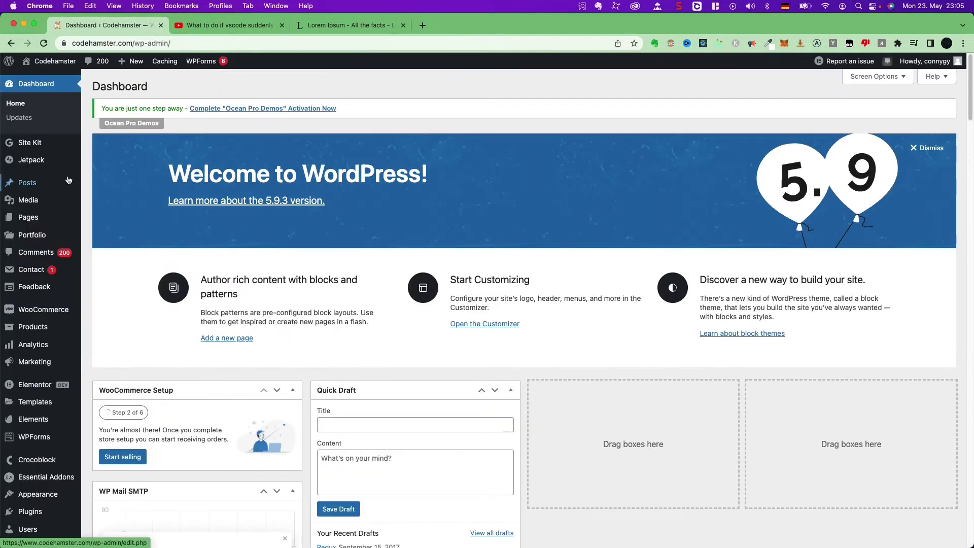
pyautogui.moveTo(30, 182)
pyautogui.click(104, 187)
# Title the post 'How to embed youtube shorts in wordpress' and place the cursor in the body
pyautogui.click(144, 86)
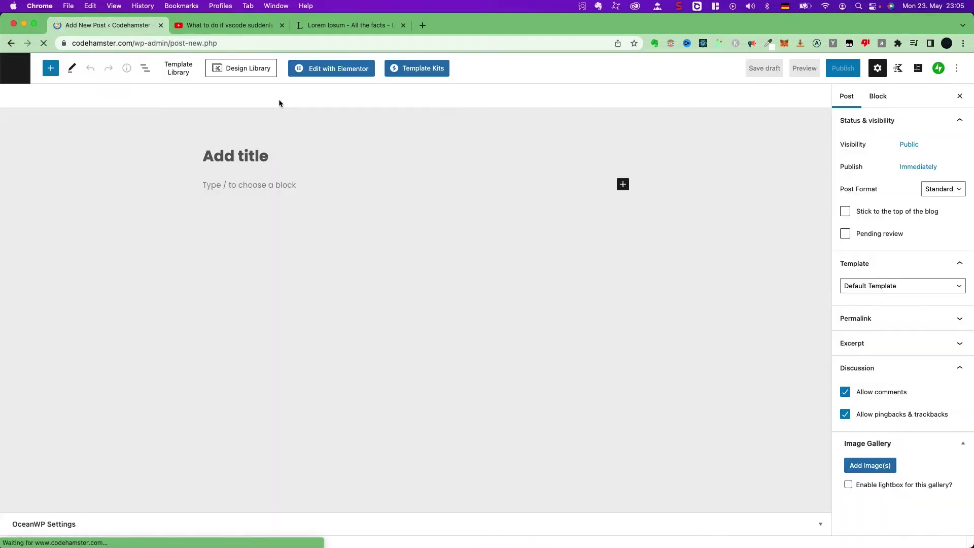
pyautogui.write('How to embed youtube ')
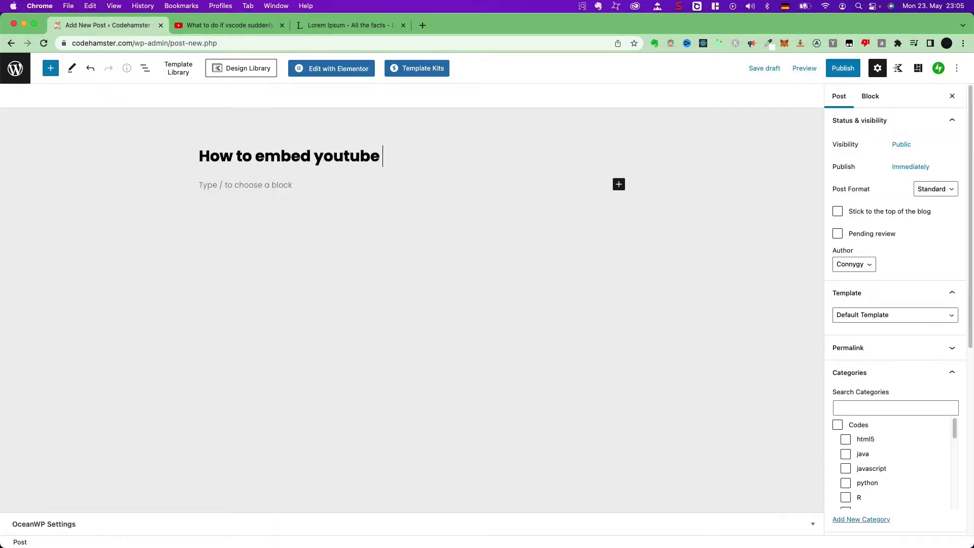
pyautogui.write('shorts in wordpress')
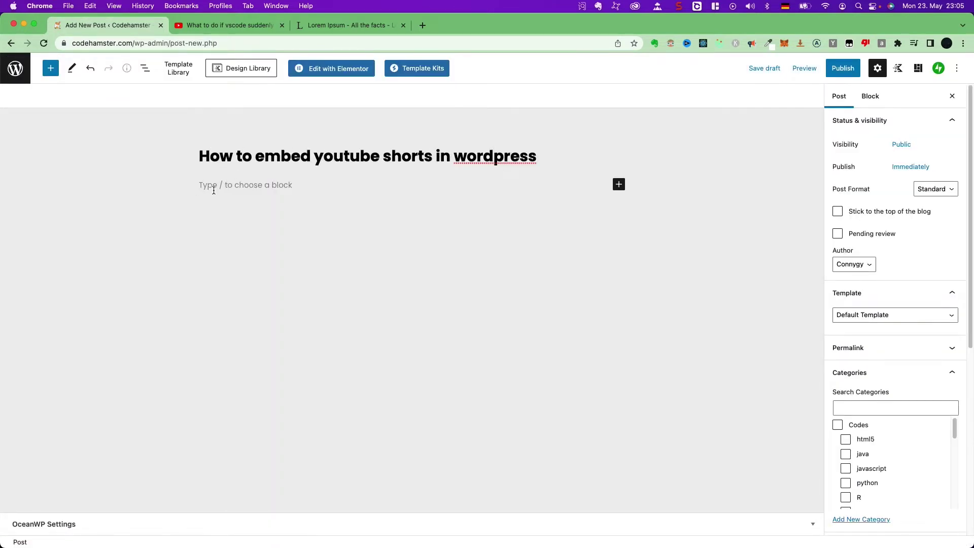
pyautogui.click(216, 184)
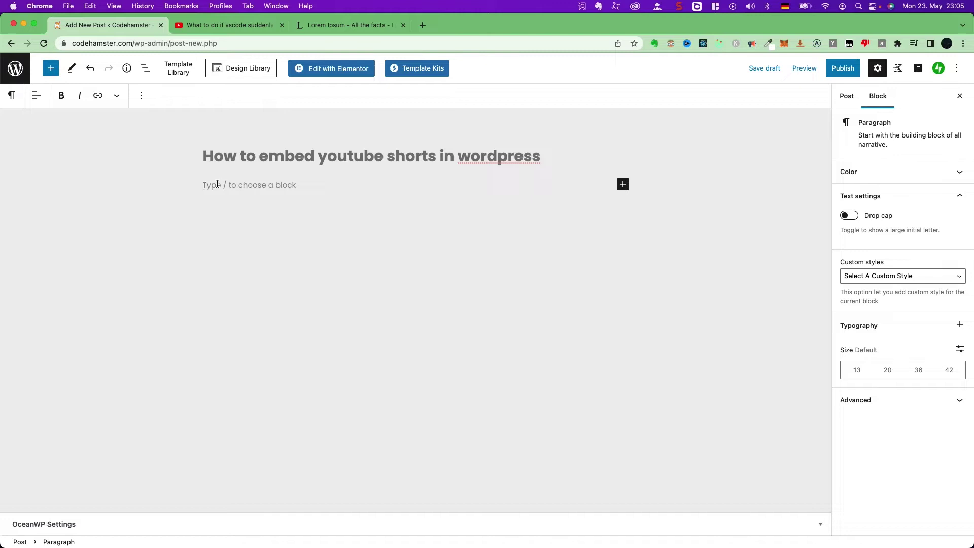
# Copy the YouTube Short's link from its Teilen dialog, then go back to the Add New Post tab
pyautogui.click(242, 27)
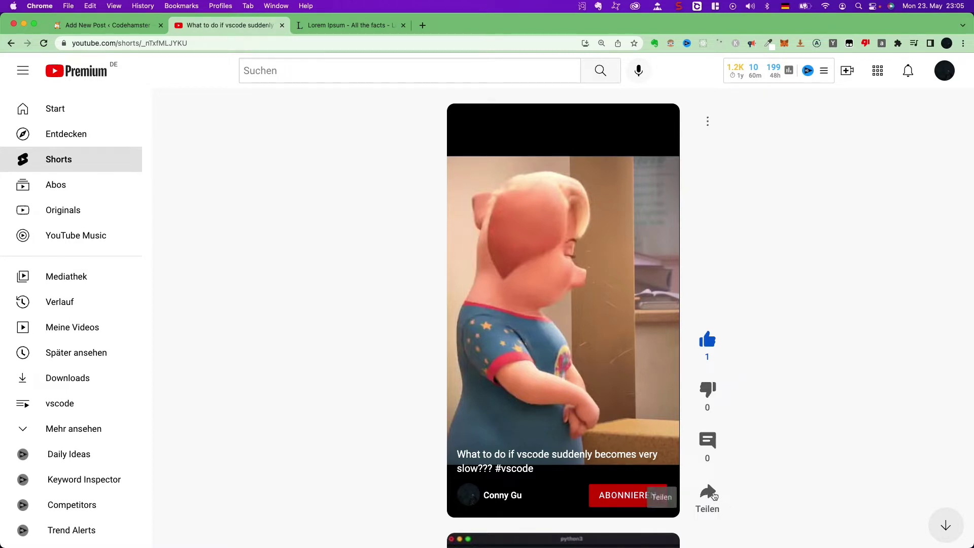
pyautogui.click(715, 495)
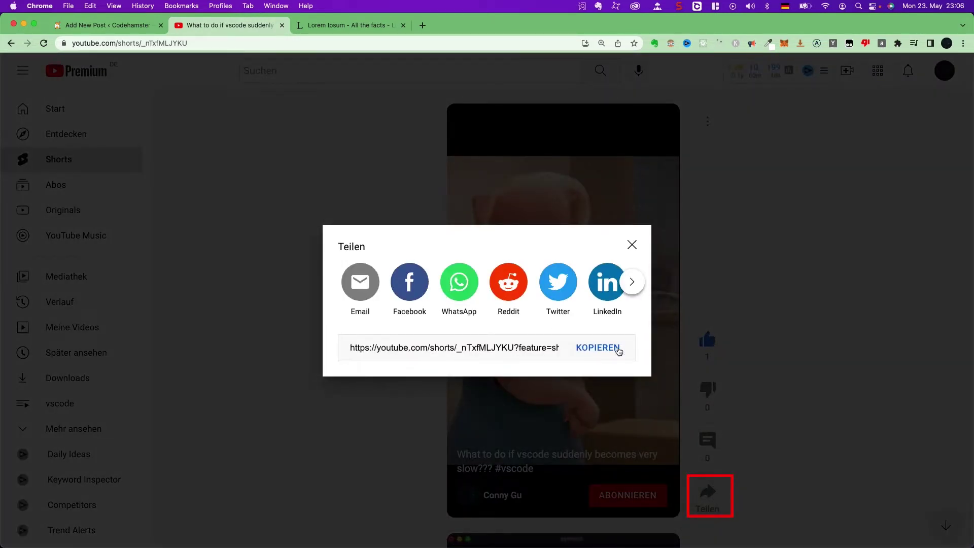
pyautogui.click(605, 346)
pyautogui.press('super+c')
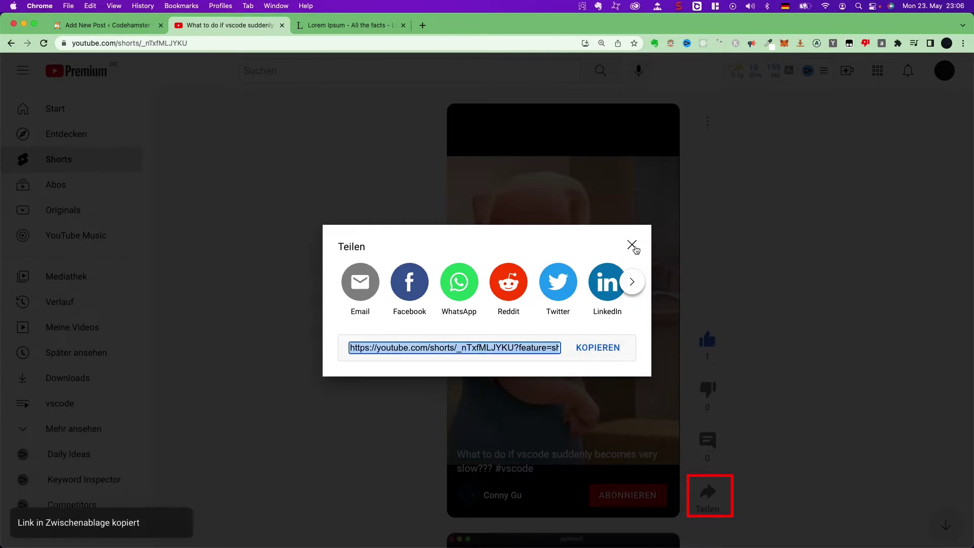
pyautogui.click(632, 245)
pyautogui.click(147, 27)
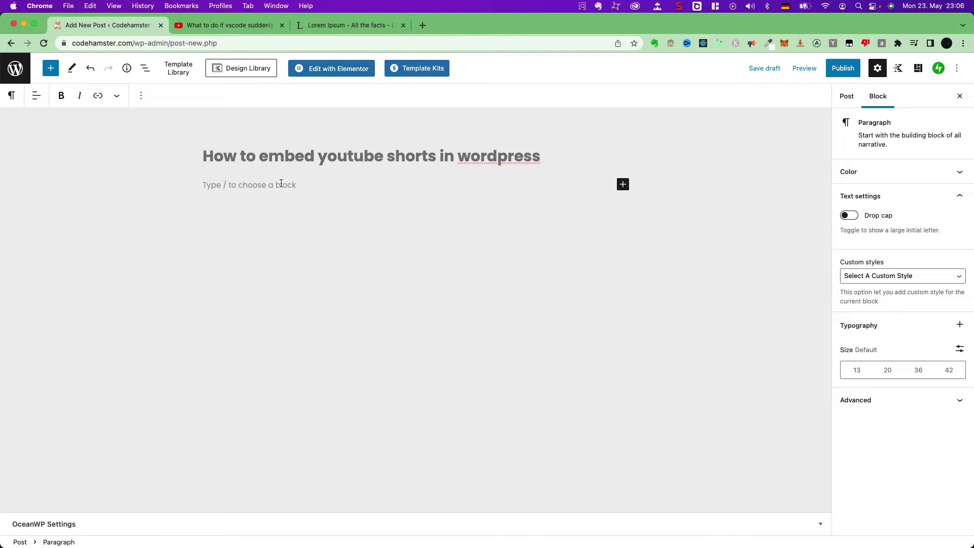
# Insert a 30/70 Columns block via /col and paste the Short's link into a YouTube embed in the left column
pyautogui.write('/col')
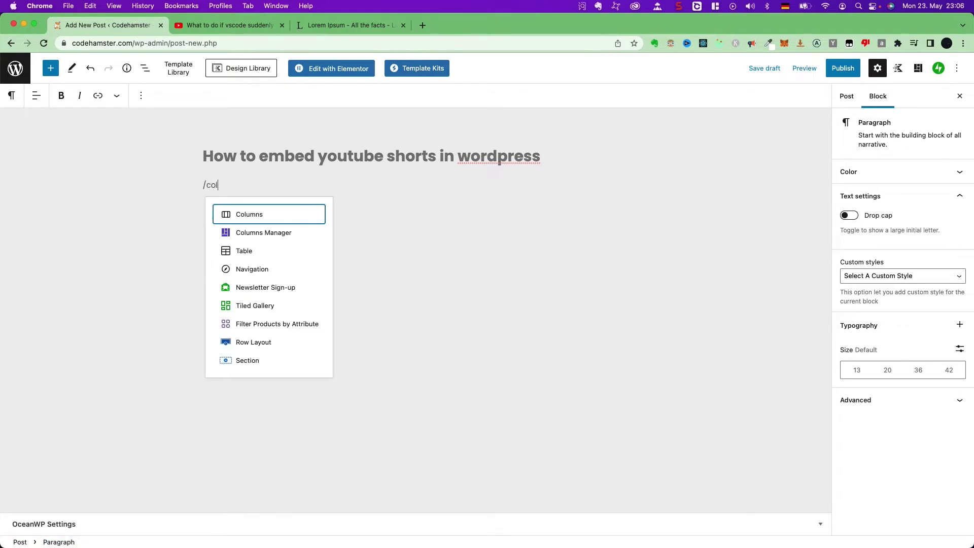
pyautogui.press('Return')
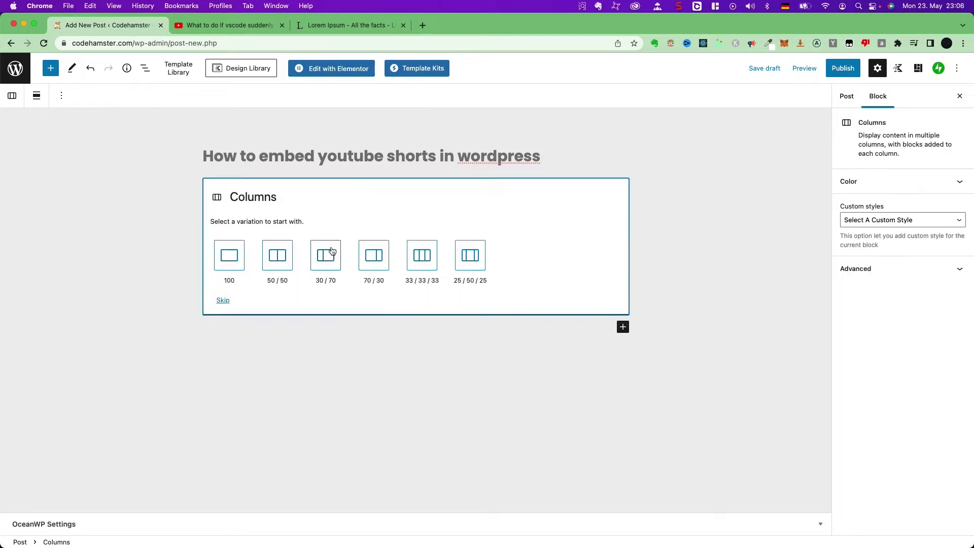
pyautogui.click(329, 258)
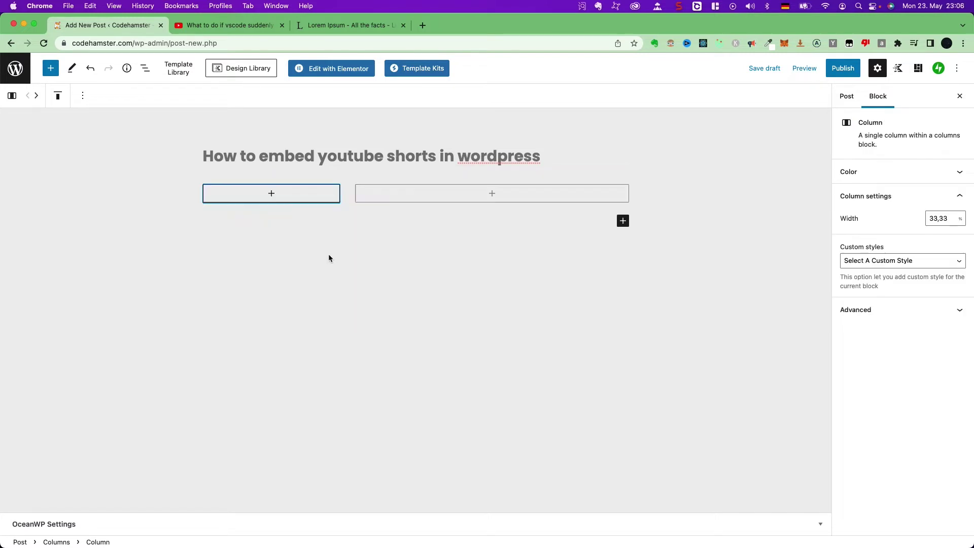
pyautogui.click(273, 200)
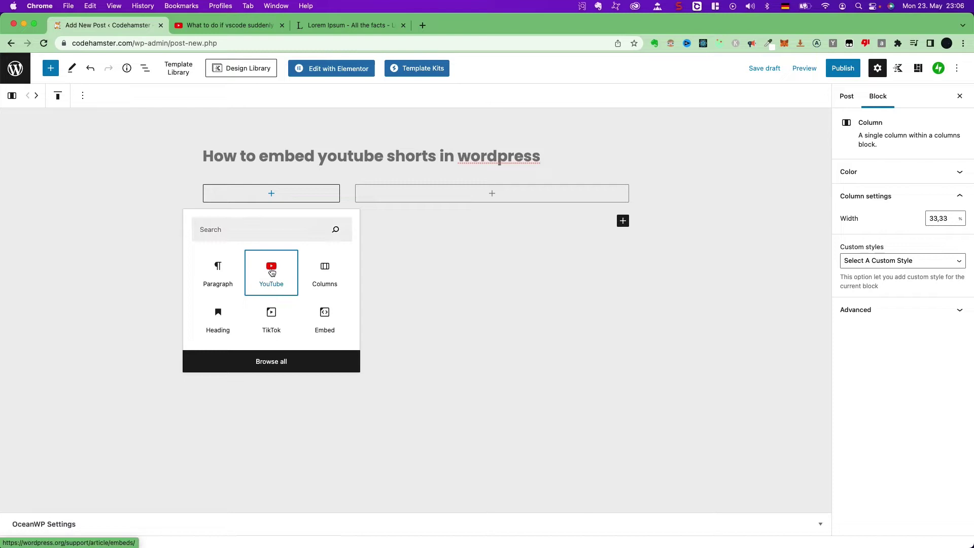
pyautogui.click(272, 272)
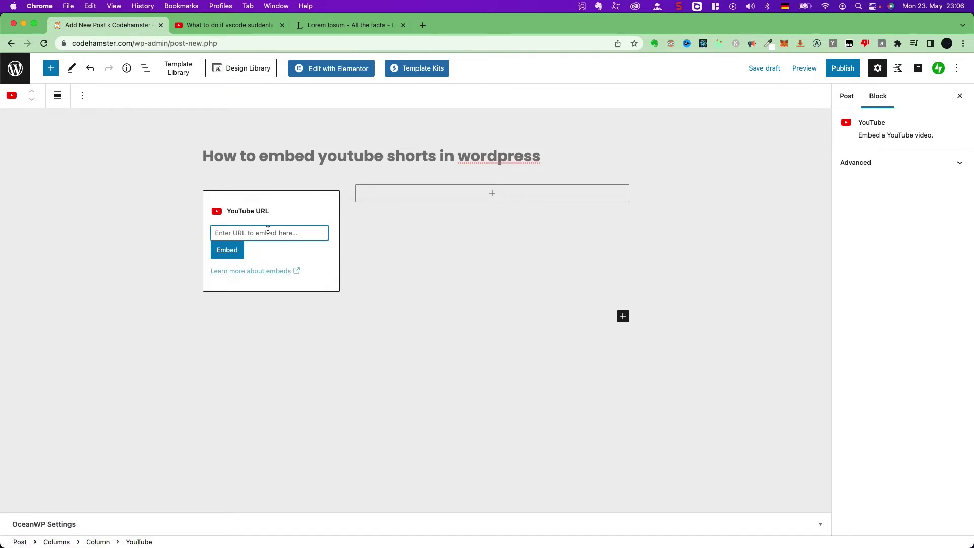
pyautogui.press('super+v')
# After the failed embed, rewrite the URL from youtube.com/shorts/ to the youtu.be short-link form
pyautogui.click(226, 250)
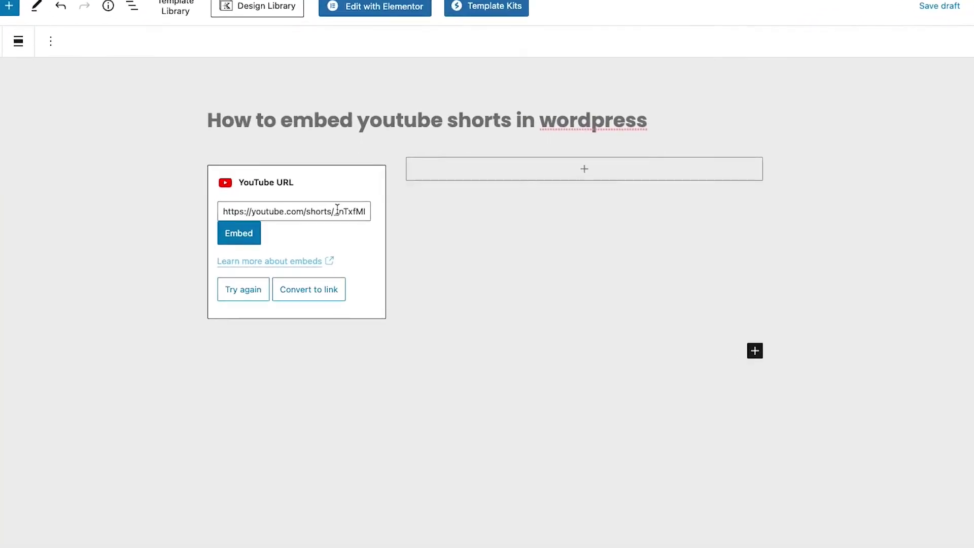
pyautogui.click(372, 181)
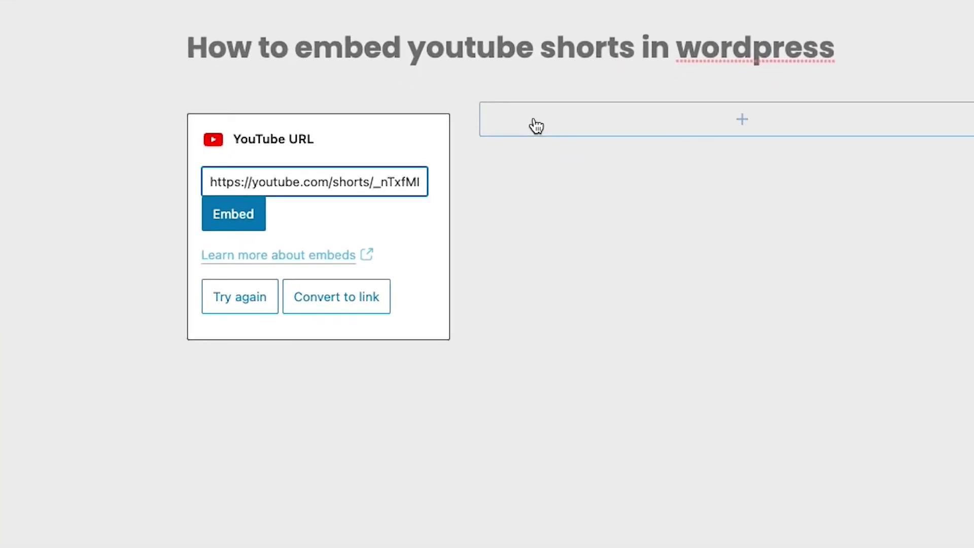
pyautogui.press('BackSpace')
pyautogui.press('BackSpace')
pyautogui.press('BackSpace')
pyautogui.press('BackSpace')
pyautogui.press('BackSpace')
pyautogui.press('BackSpace')
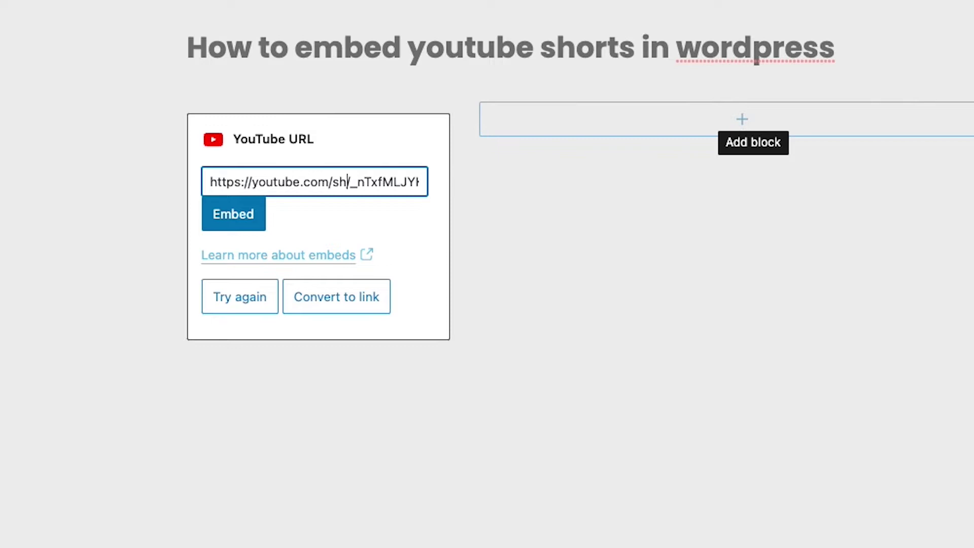
pyautogui.press('BackSpace')
pyautogui.press('BackSpace')
pyautogui.press('BackSpace')
pyautogui.press('BackSpace')
pyautogui.press('BackSpace')
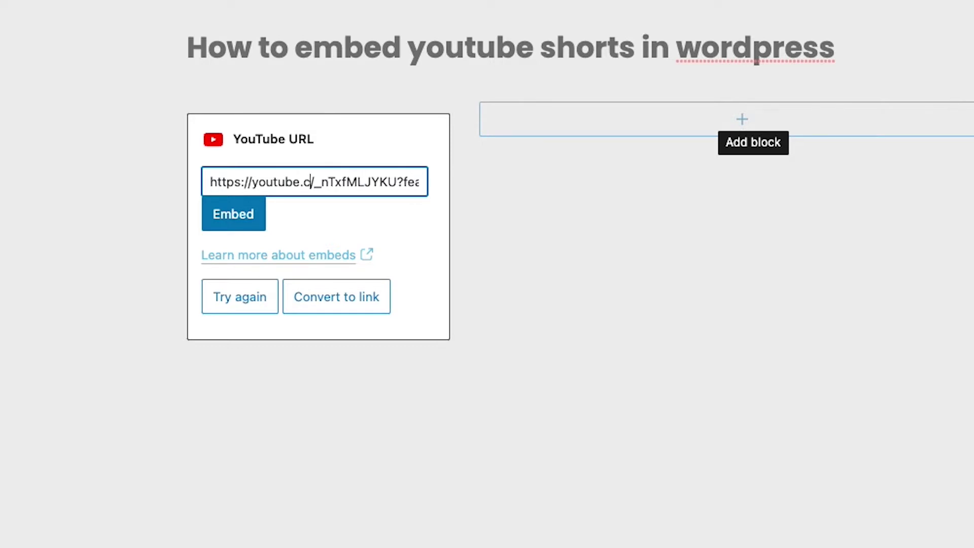
pyautogui.click(285, 182)
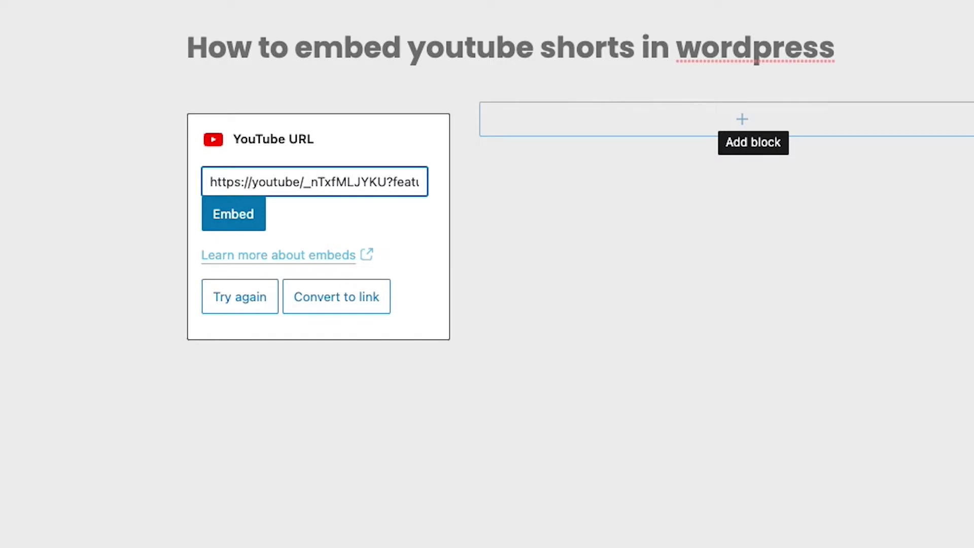
pyautogui.write('.')
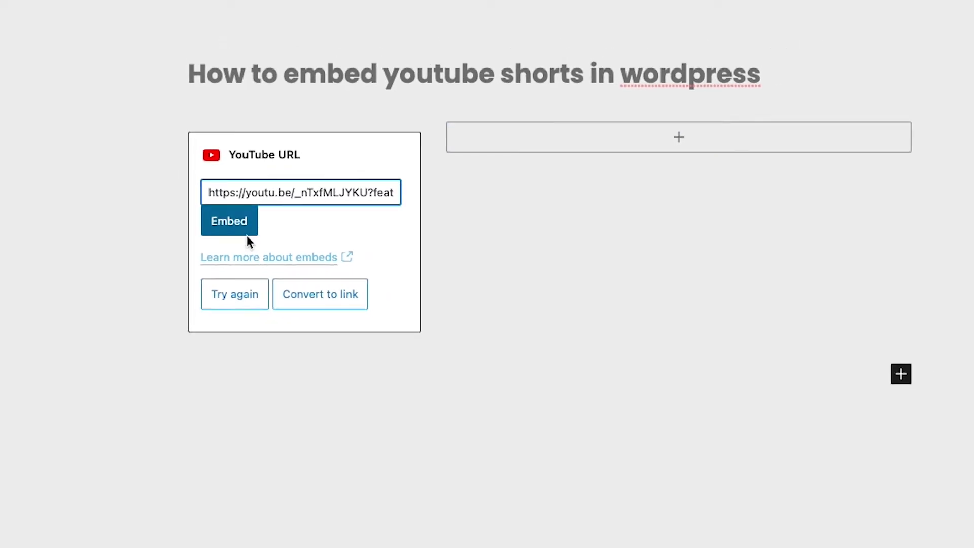
# Embed the youtu.be link and change its Advanced CSS class to wp-embed-aspect-9-16
pyautogui.click(229, 233)
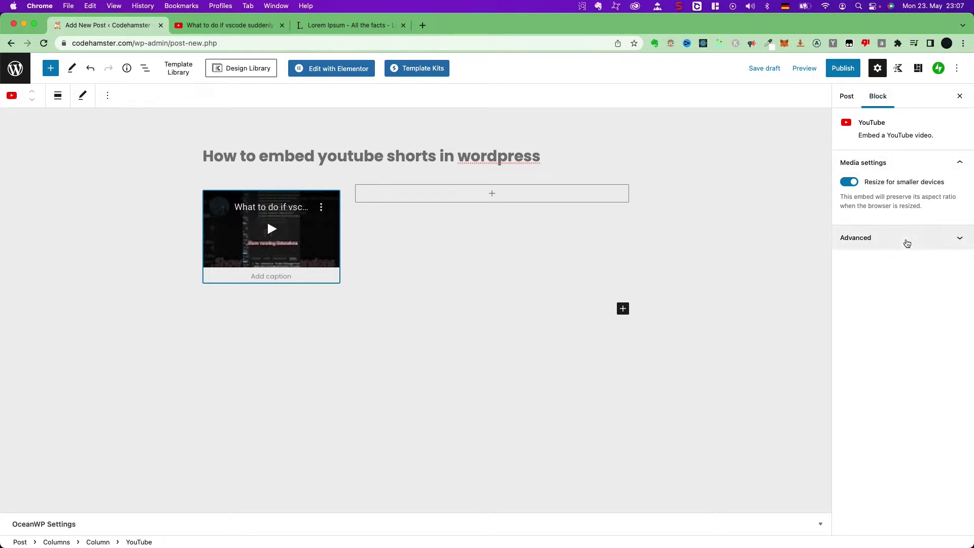
pyautogui.click(907, 243)
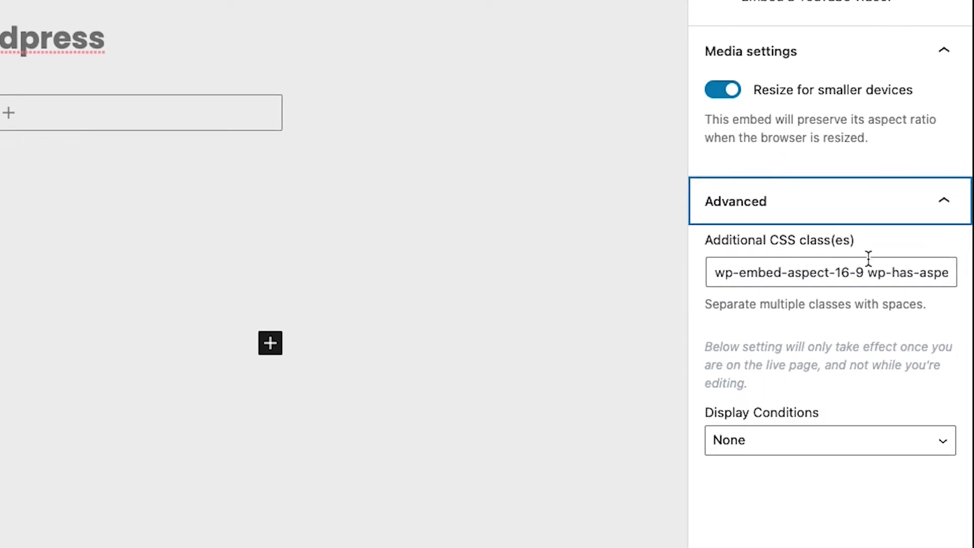
pyautogui.click(836, 267)
pyautogui.press('BackSpace')
pyautogui.press('BackSpace')
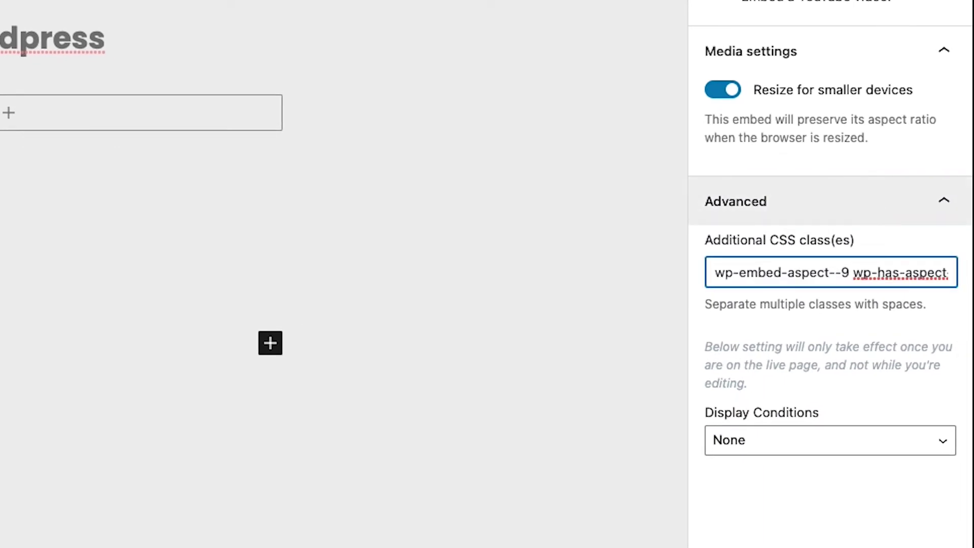
pyautogui.write('9')
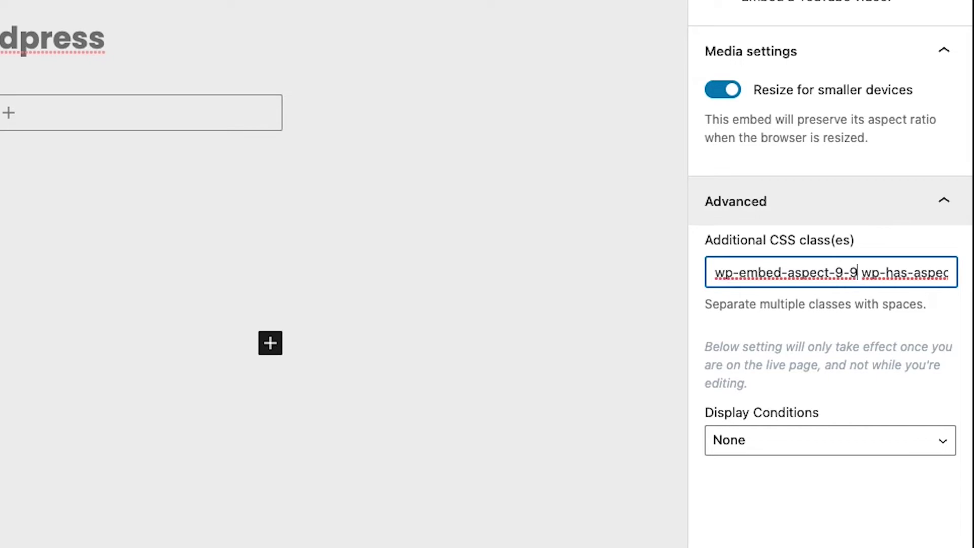
pyautogui.press('Right')
pyautogui.press('Delete')
pyautogui.write('16')
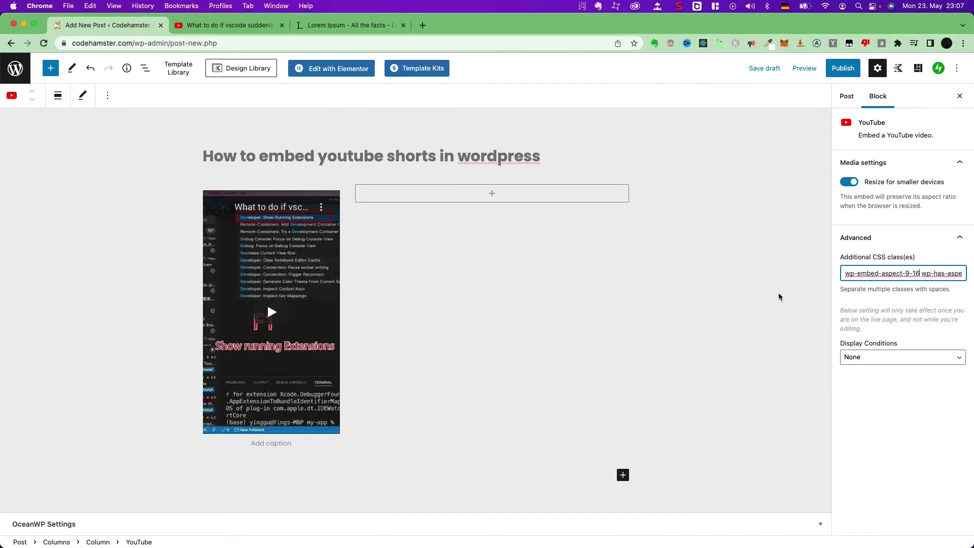
# Add an empty Paragraph block to the right column beside the video
pyautogui.click(593, 316)
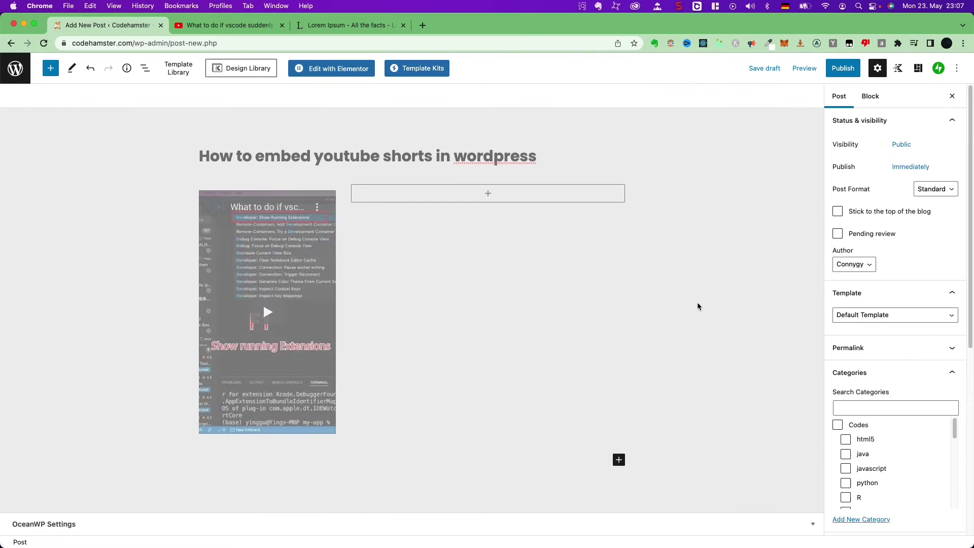
pyautogui.click(274, 442)
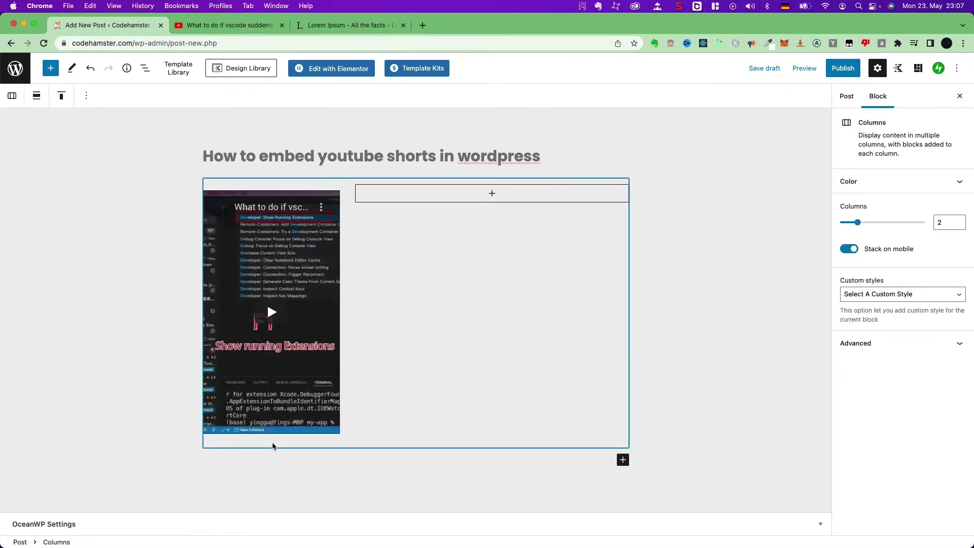
pyautogui.click(558, 361)
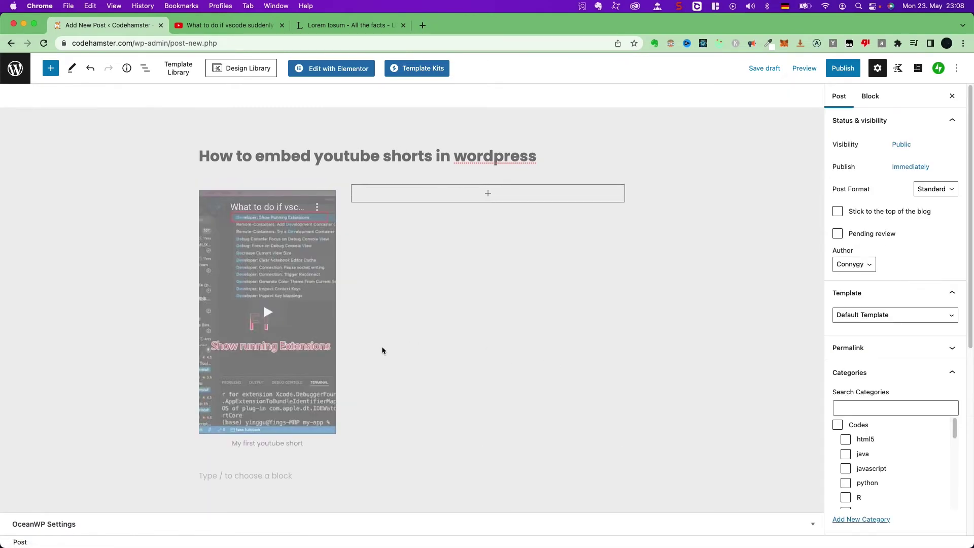
pyautogui.click(488, 194)
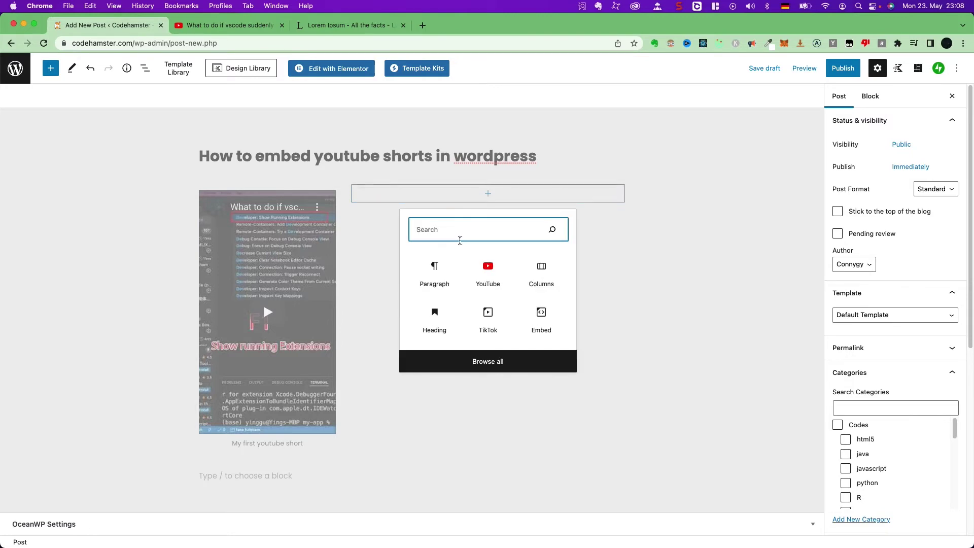
pyautogui.click(436, 268)
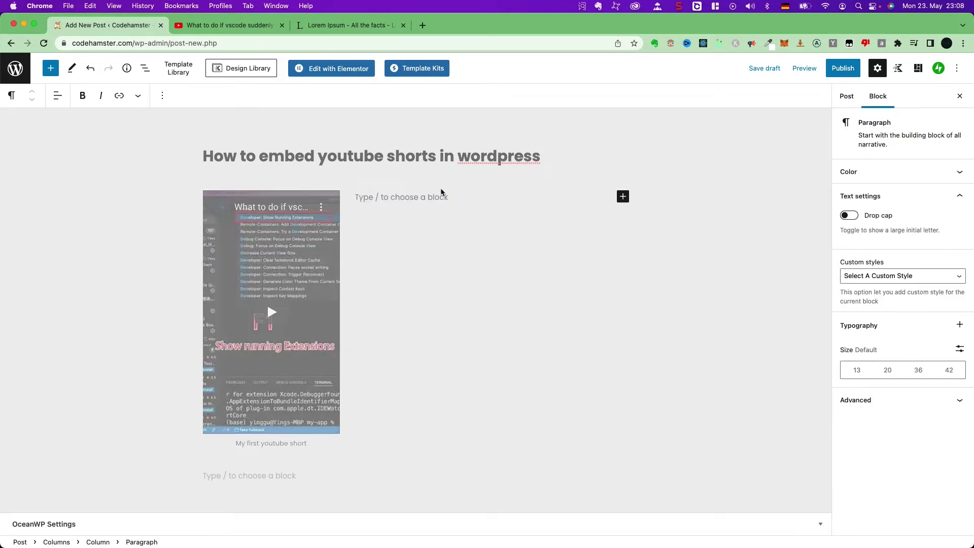
# Copy the 'What is Lorem Ipsum?' paragraph from lipsum.com and paste it twice into the block
pyautogui.click(349, 25)
pyautogui.moveTo(466, 282); pyautogui.dragTo(257, 202)
pyautogui.press('super+c')
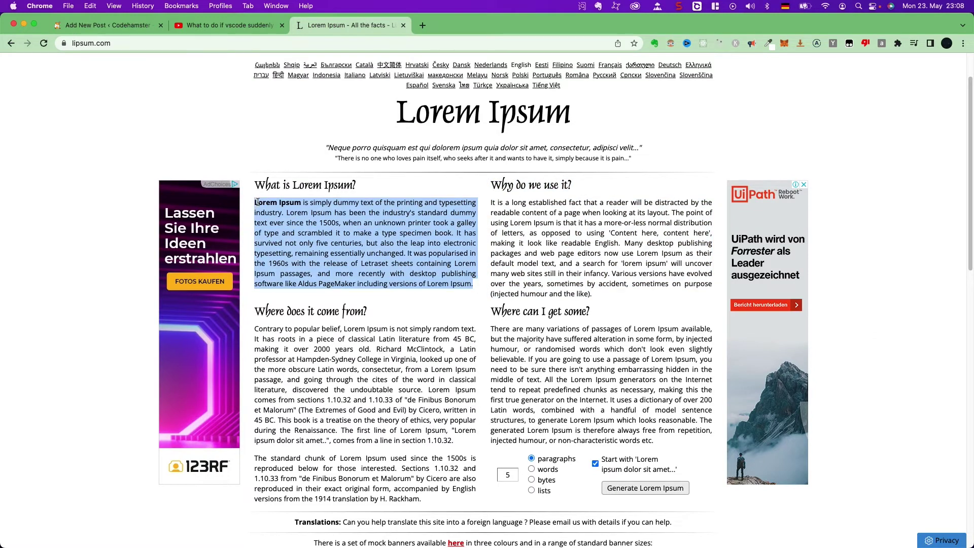
pyautogui.click(106, 24)
pyautogui.press('super+v')
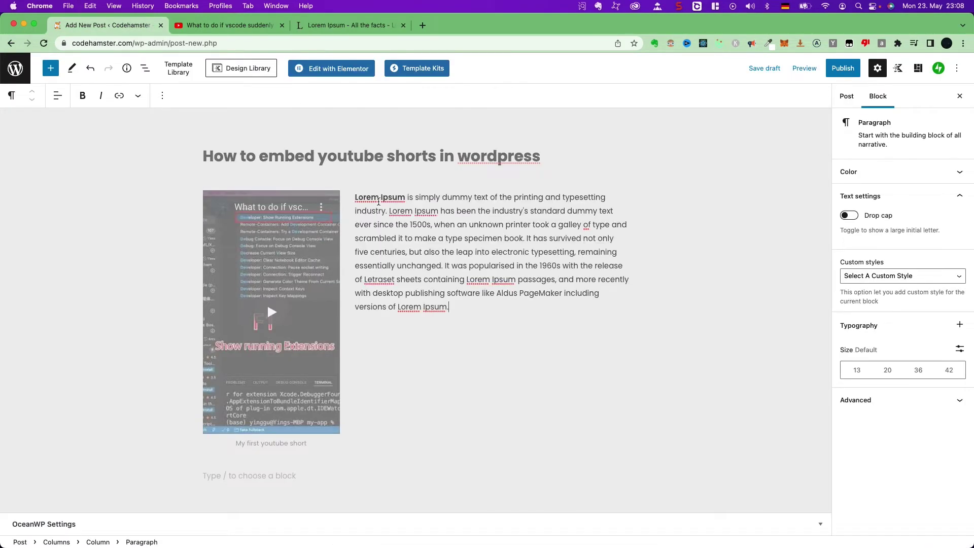
pyautogui.press('super+v')
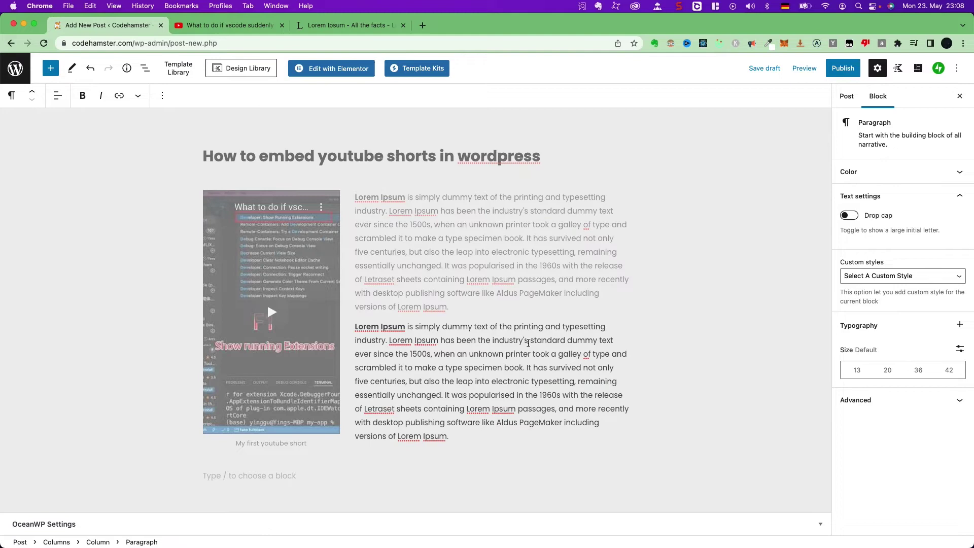
pyautogui.click(639, 272)
pyautogui.click(583, 279)
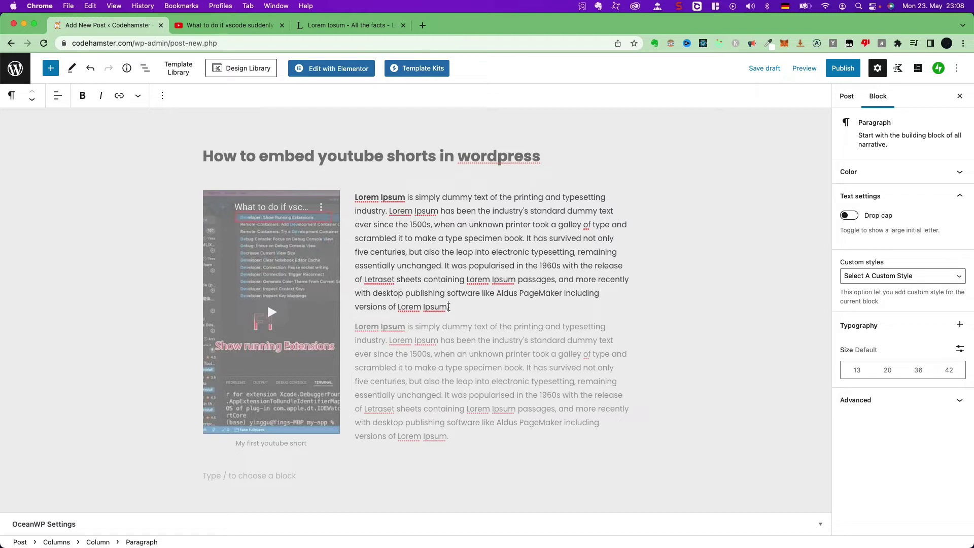
# In List View, select the video's Column to check its width
pyautogui.click(148, 75)
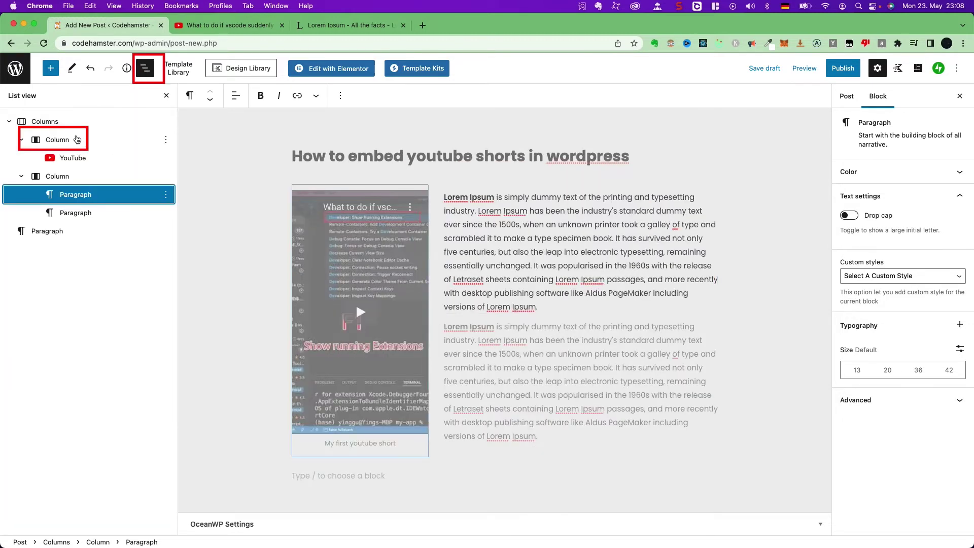
pyautogui.click(75, 142)
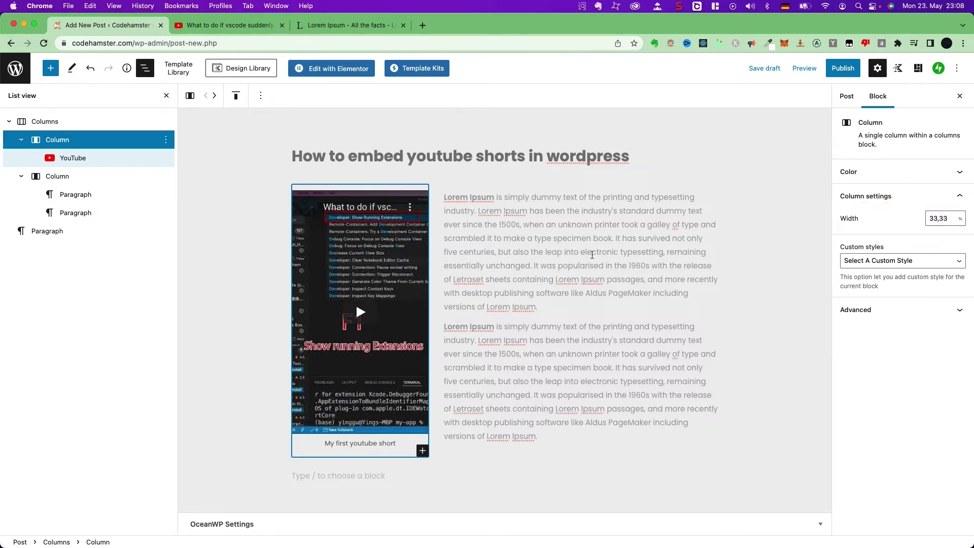
pyautogui.click(145, 68)
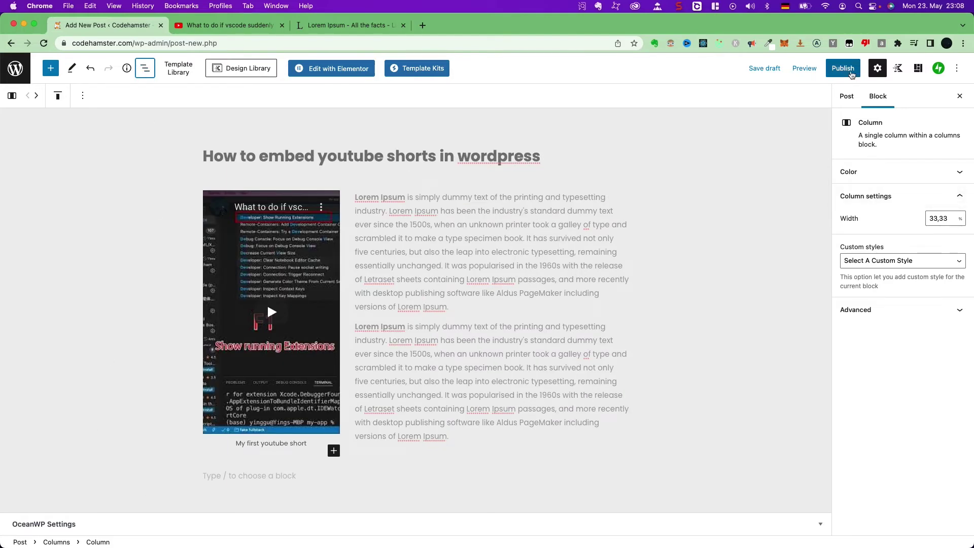
# Publish the post and open the live post with View Post
pyautogui.click(852, 73)
pyautogui.click(856, 73)
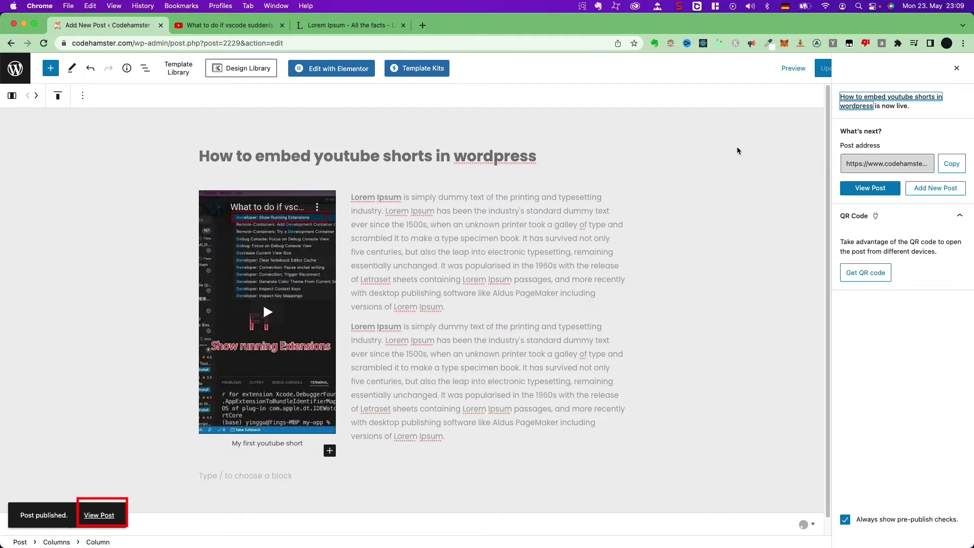
pyautogui.click(99, 515)
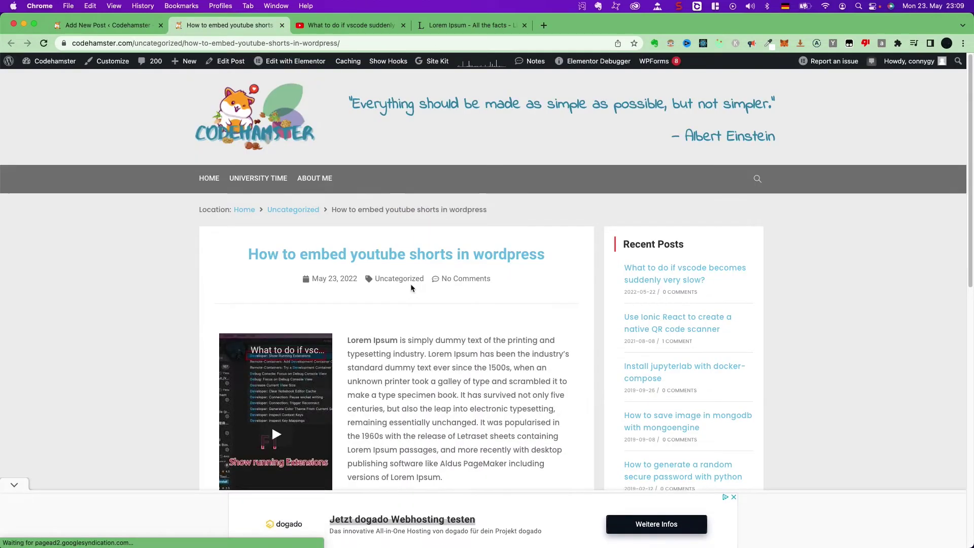
# Scroll the live post, play and pause the embedded Short, then close the tab
pyautogui.scroll(-3, 410, 288)
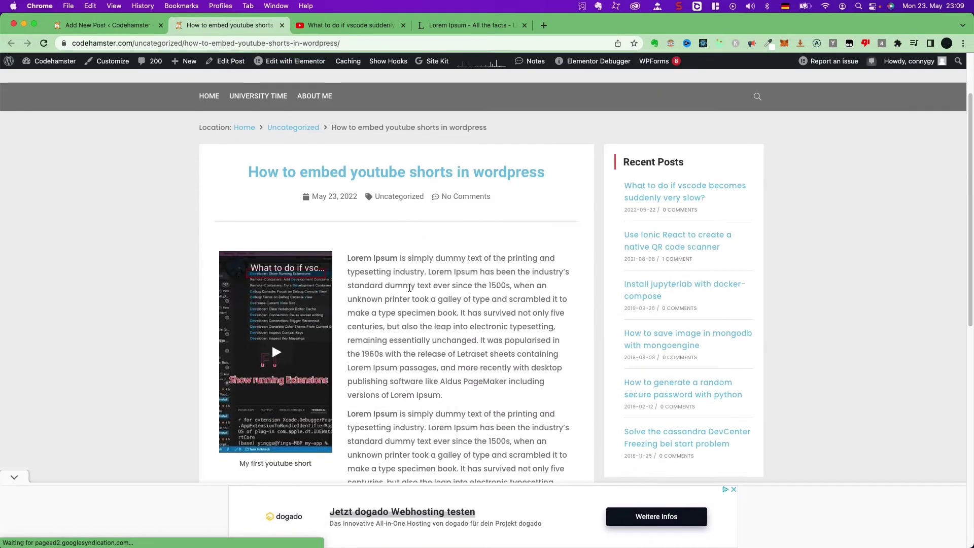
pyautogui.scroll(-5, 409, 287)
pyautogui.scroll(4, 409, 288)
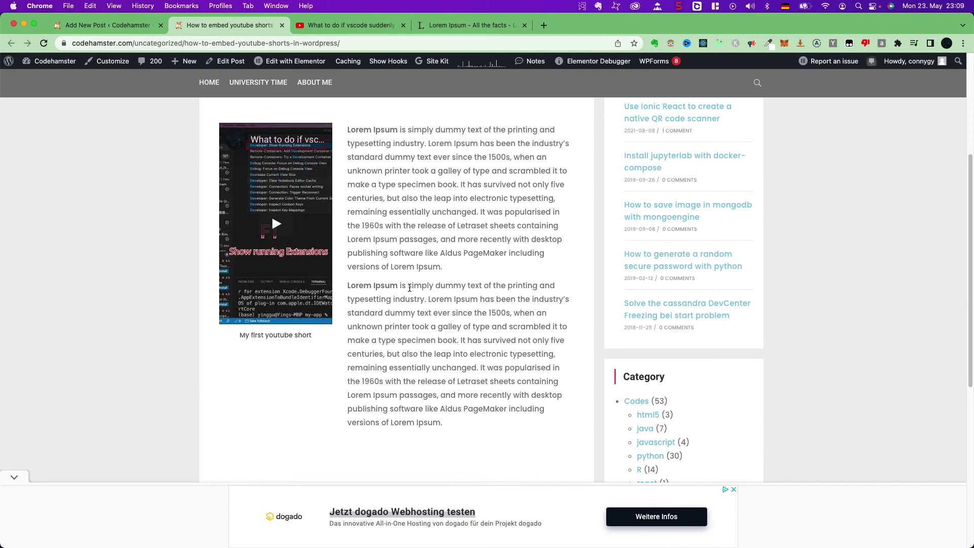
pyautogui.scroll(3, 409, 290)
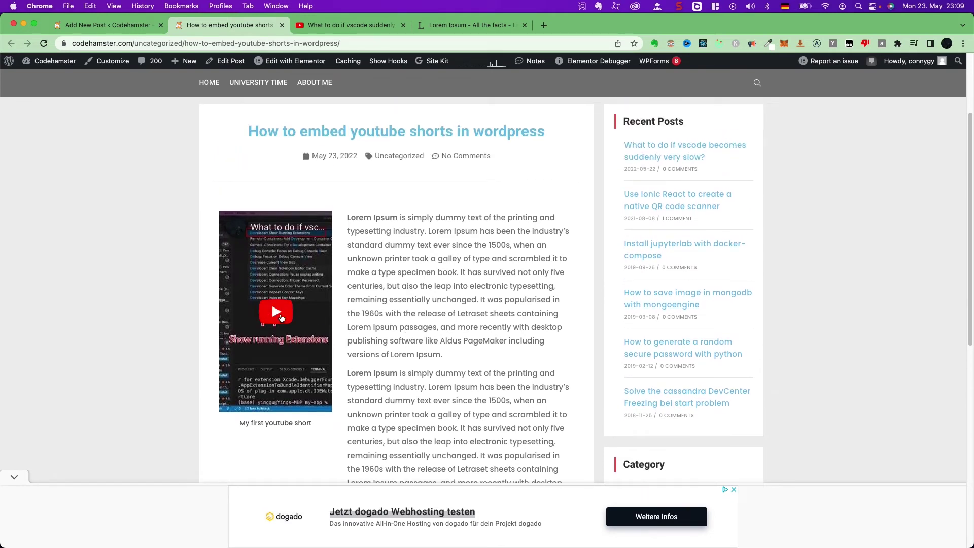
pyautogui.click(276, 312)
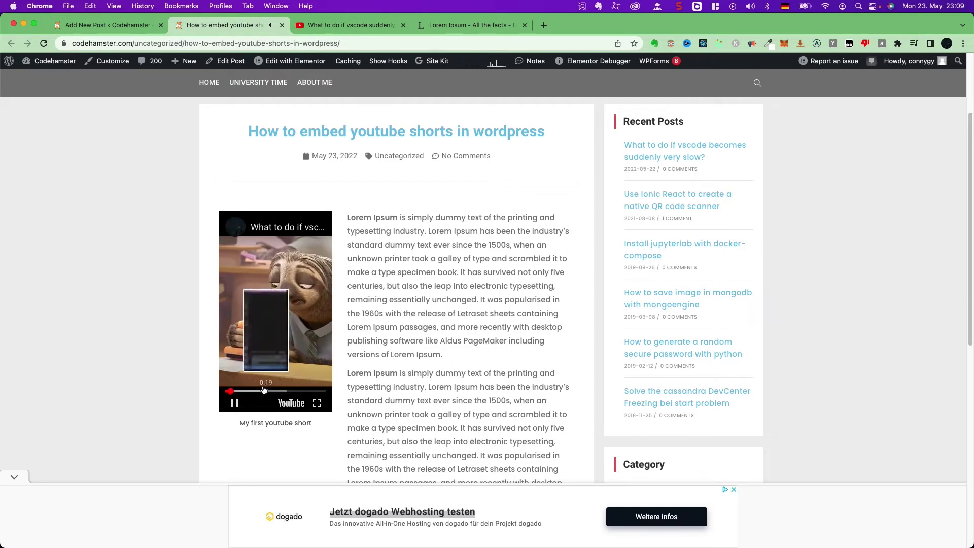
pyautogui.click(234, 406)
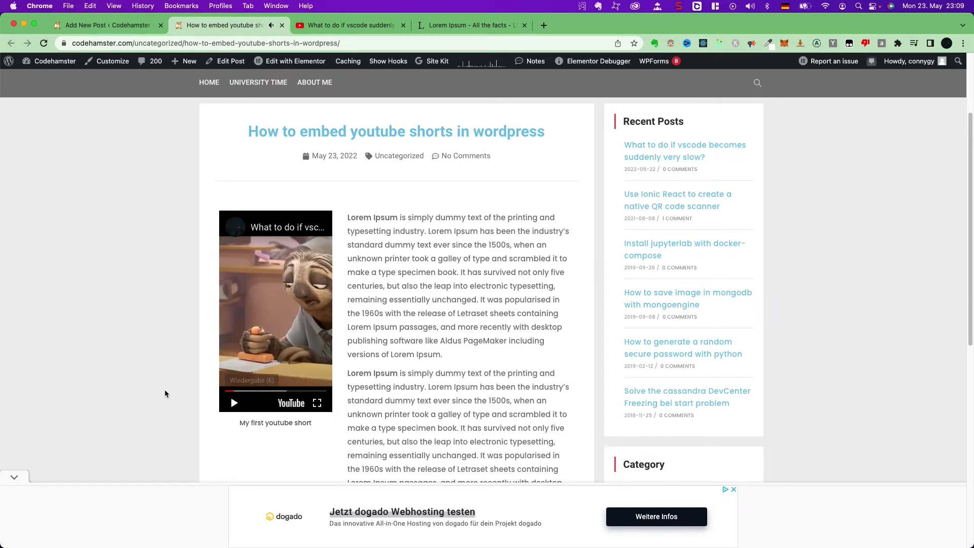
pyautogui.click(282, 25)
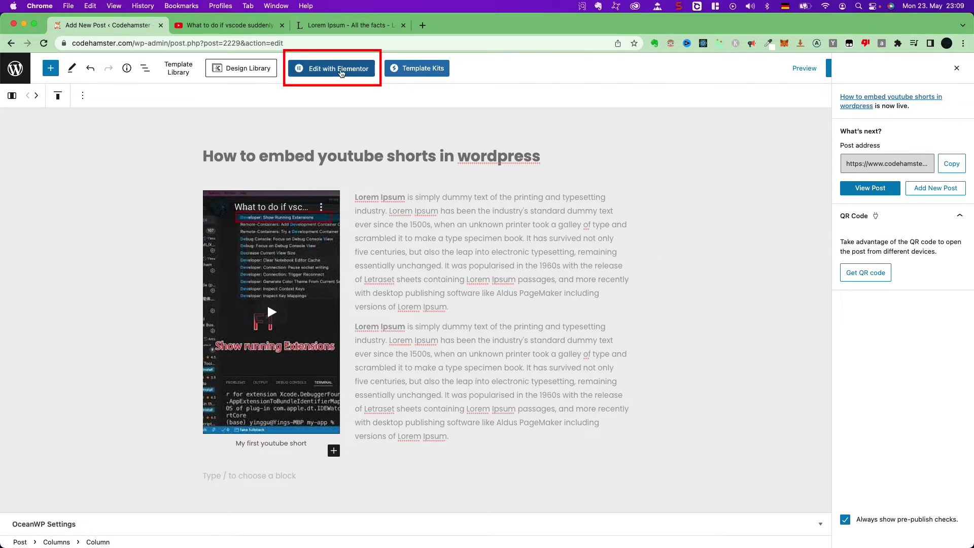
# Open the post in Elementor and scroll down below the post text
pyautogui.click(342, 72)
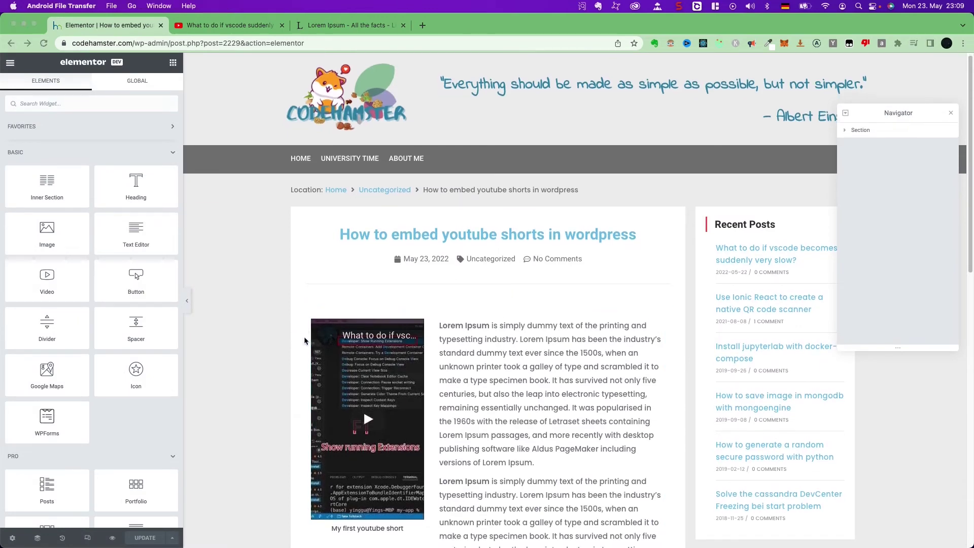
pyautogui.scroll(-5, 523, 334)
pyautogui.scroll(2, 507, 195)
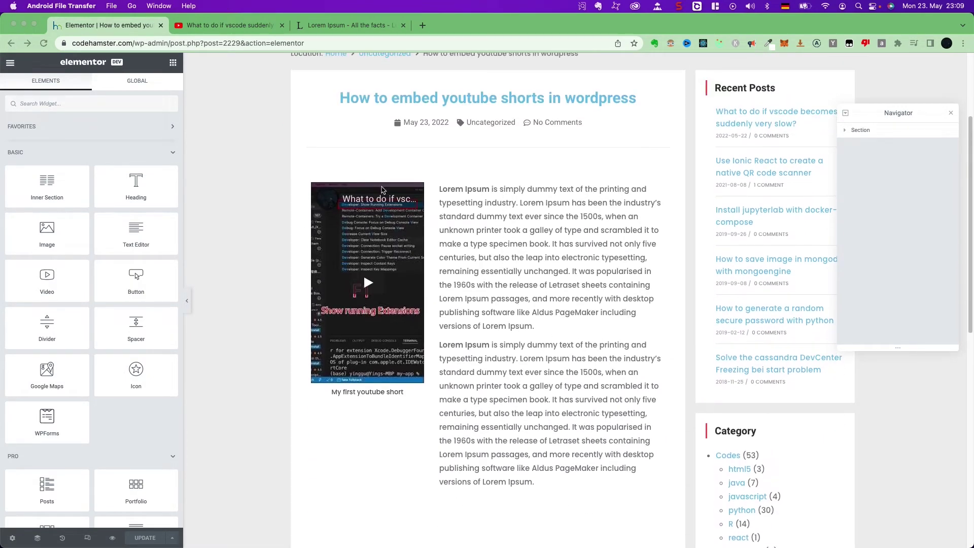
pyautogui.click(261, 291)
pyautogui.scroll(-2, 261, 290)
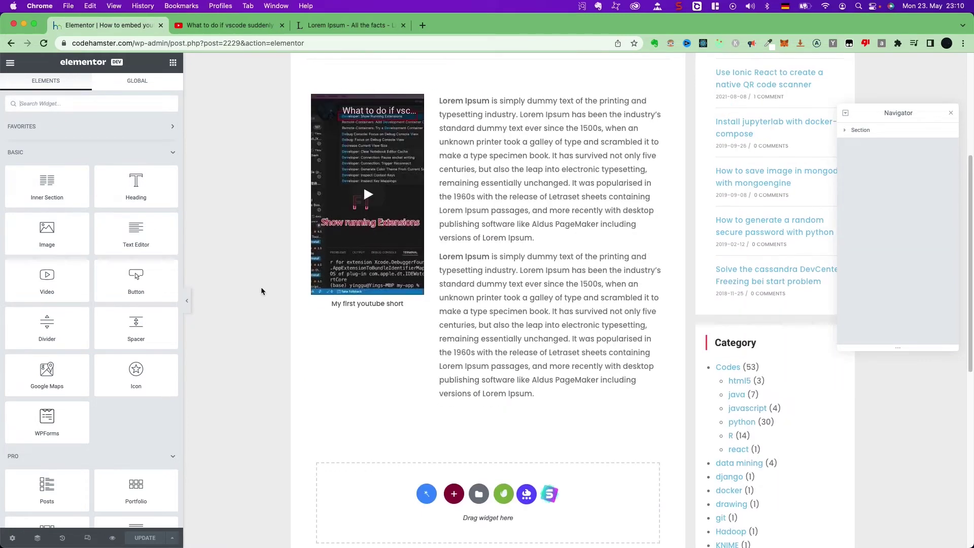
pyautogui.scroll(-2, 261, 290)
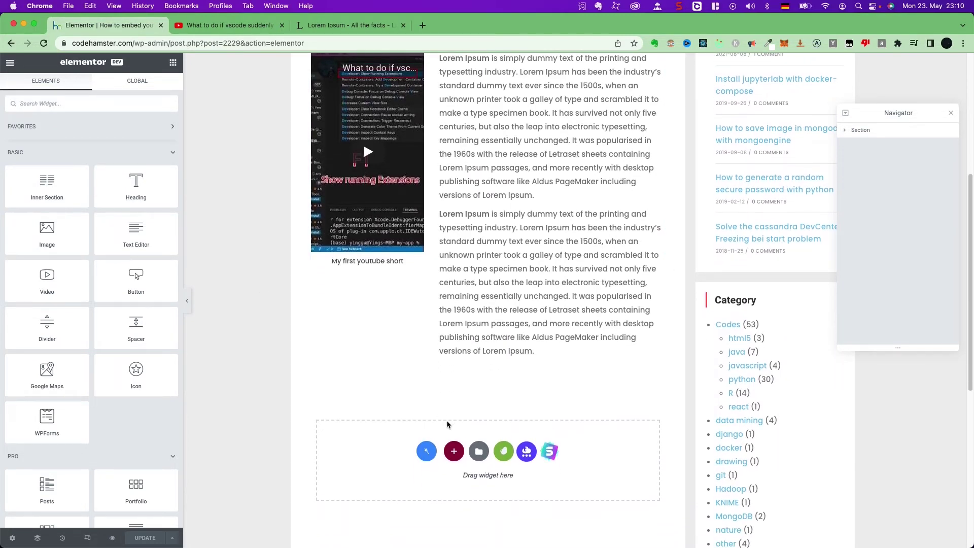
pyautogui.scroll(-1, 302, 456)
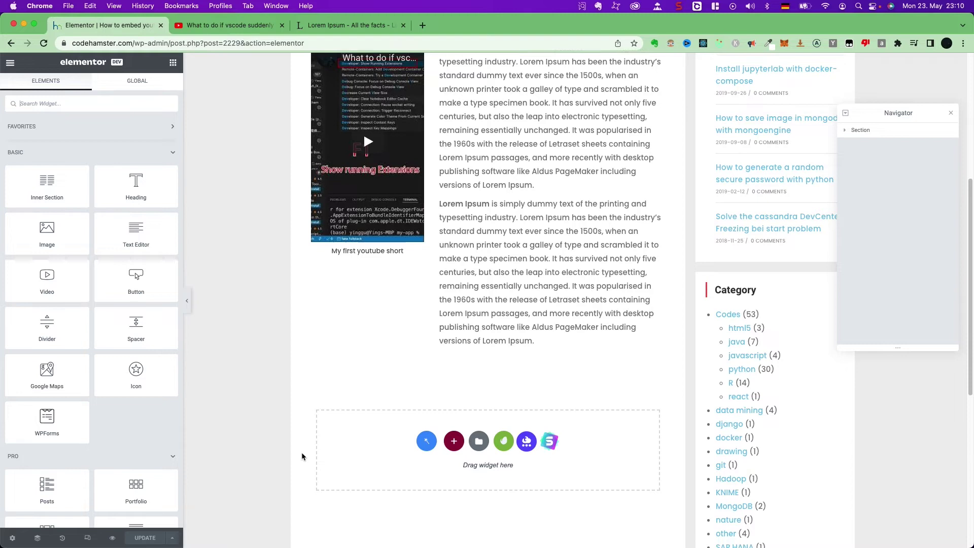
pyautogui.scroll(-1, 302, 457)
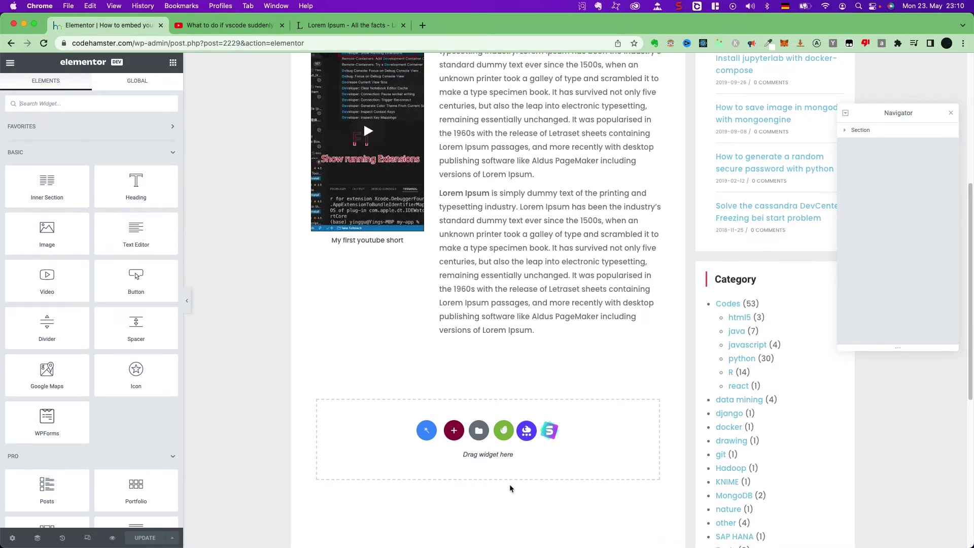
pyautogui.scroll(-1, 529, 490)
# Add a two-column section with a Video widget dragged into its left column
pyautogui.click(455, 411)
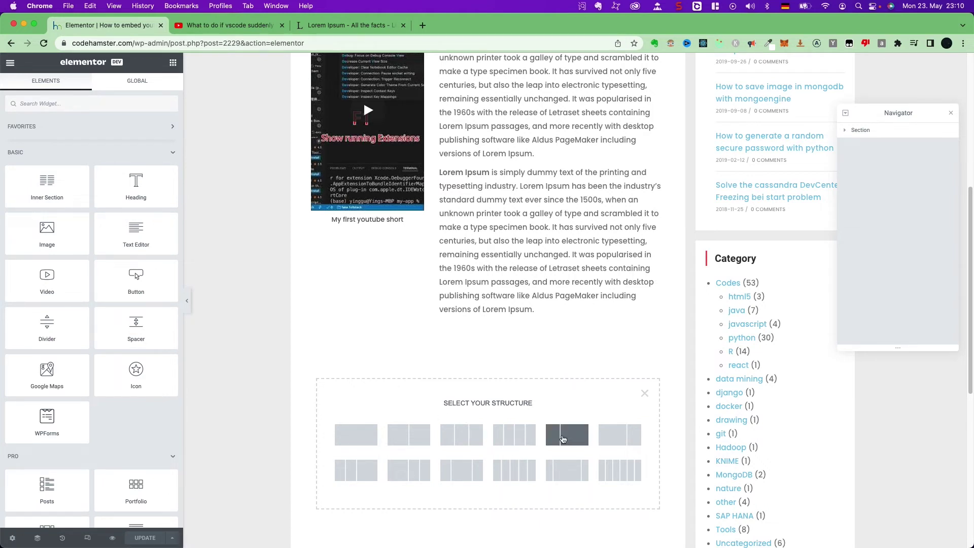
pyautogui.click(562, 439)
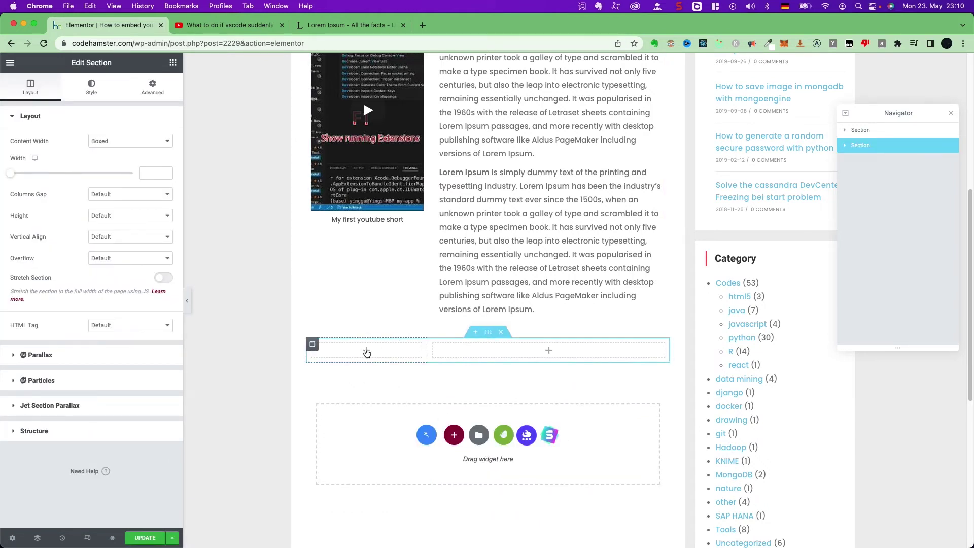
pyautogui.click(367, 351)
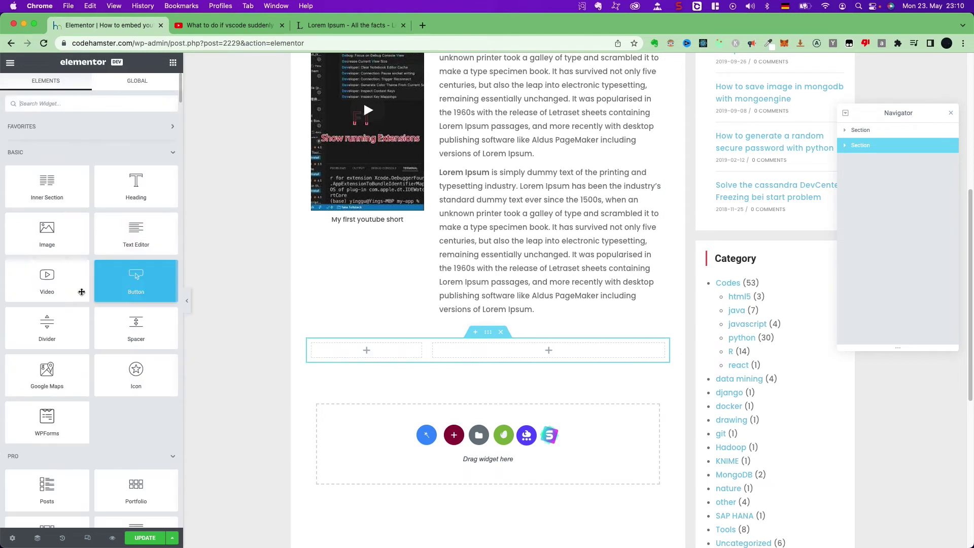
pyautogui.moveTo(41, 277); pyautogui.dragTo(366, 350)
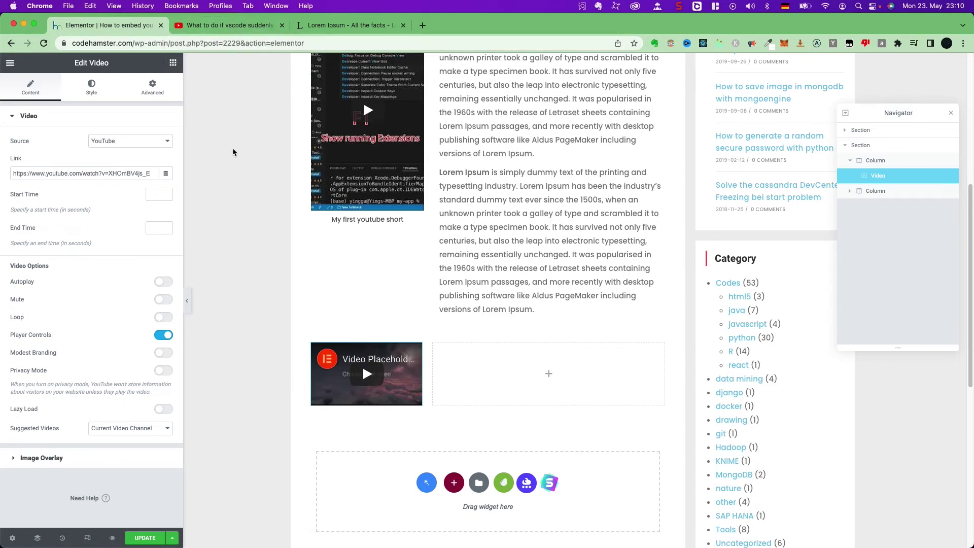
pyautogui.click(229, 26)
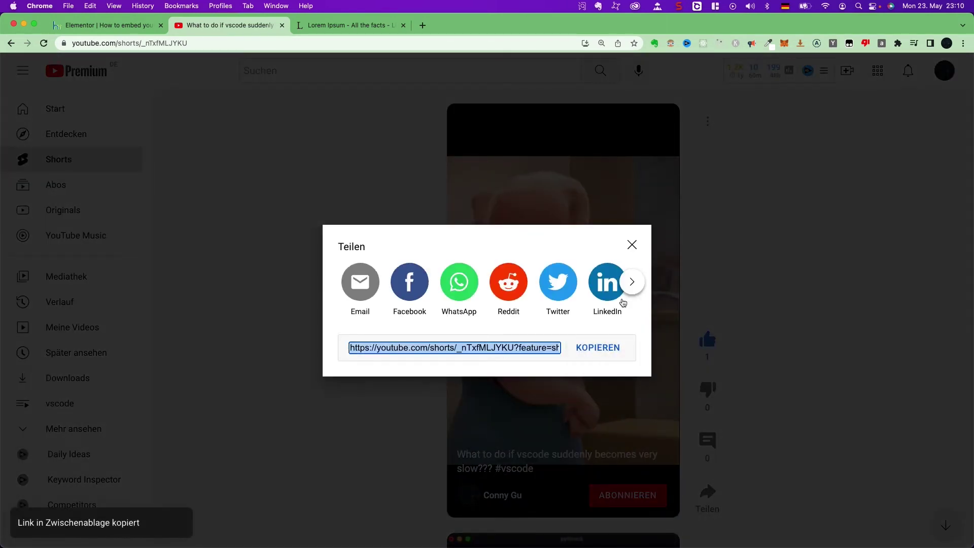
pyautogui.click(632, 245)
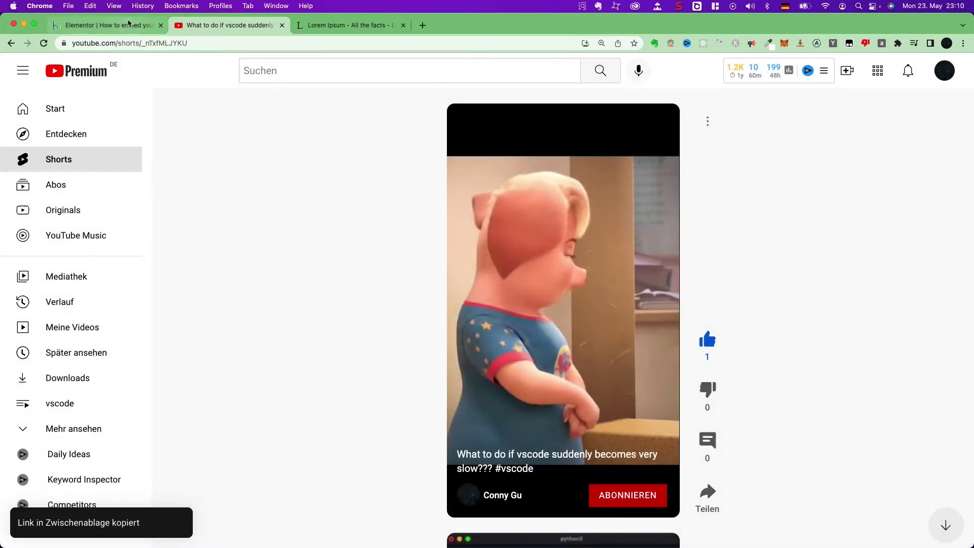
pyautogui.click(128, 23)
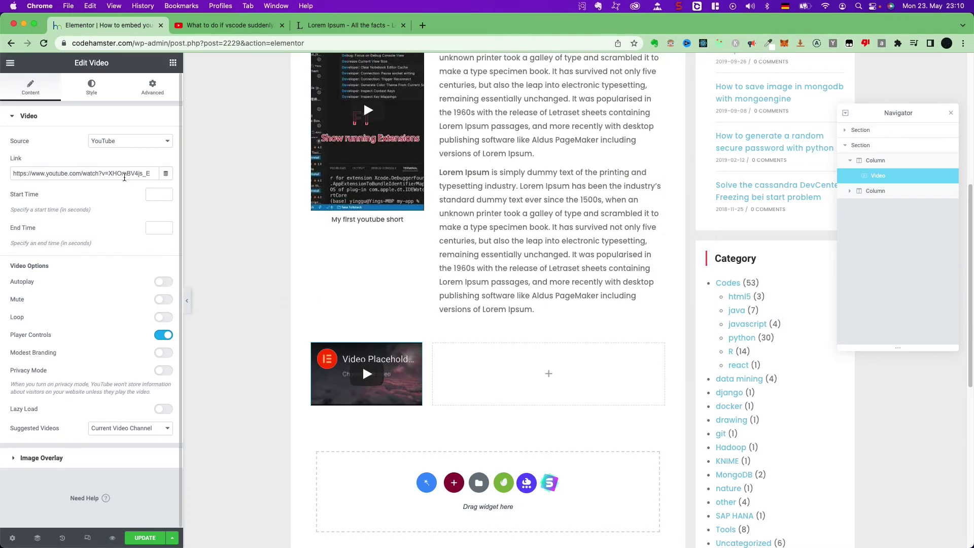
pyautogui.tripleClick(124, 175)
pyautogui.rightClick(124, 175)
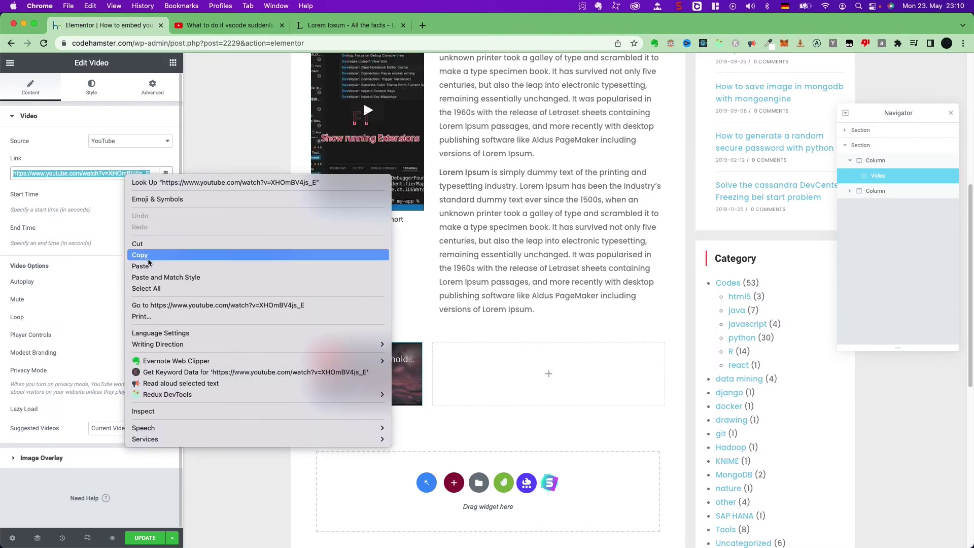
pyautogui.click(149, 265)
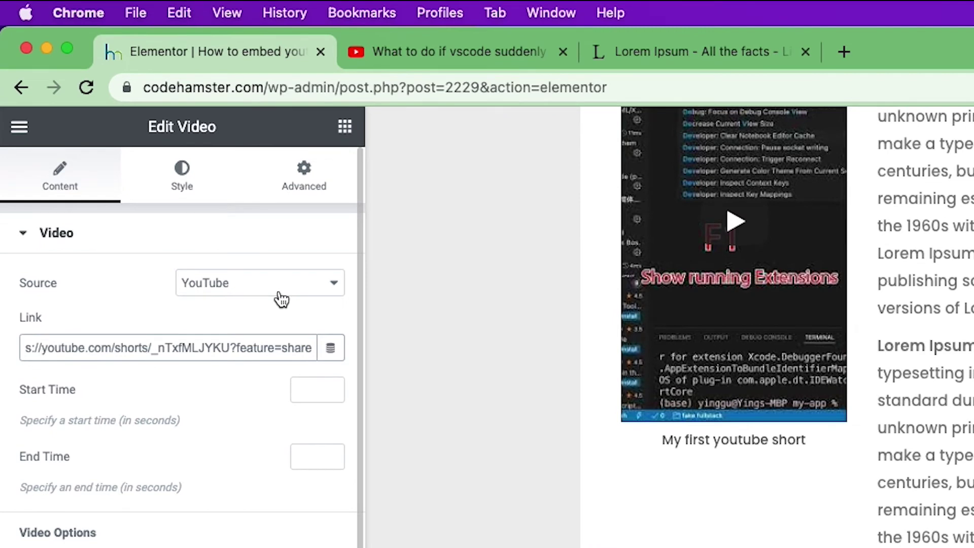
pyautogui.press('BackSpace')
pyautogui.press('BackSpace')
pyautogui.press('BackSpace')
pyautogui.press('BackSpace')
pyautogui.press('BackSpace')
pyautogui.press('BackSpace')
pyautogui.press('BackSpace')
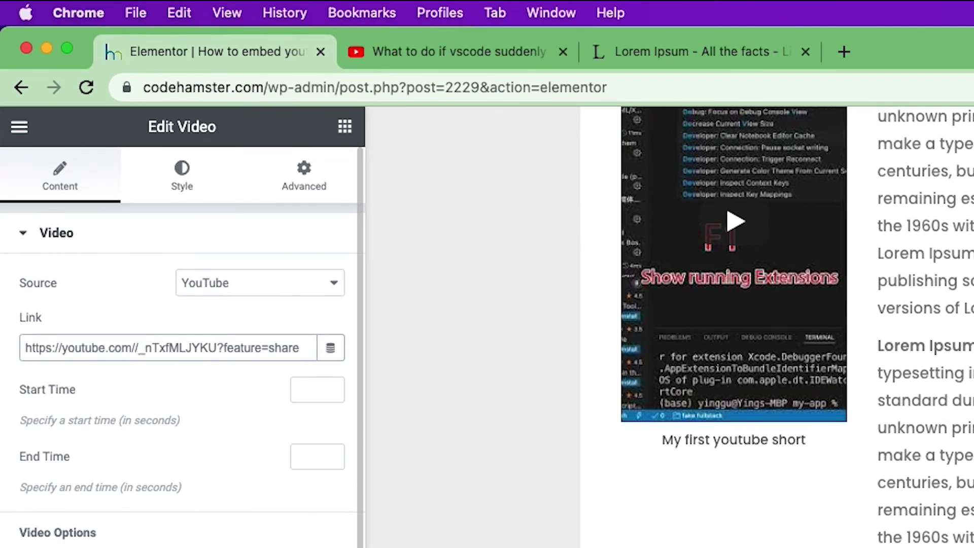
pyautogui.press('BackSpace')
pyautogui.press('BackSpace')
pyautogui.press('BackSpace')
pyautogui.press('BackSpace')
pyautogui.press('BackSpace')
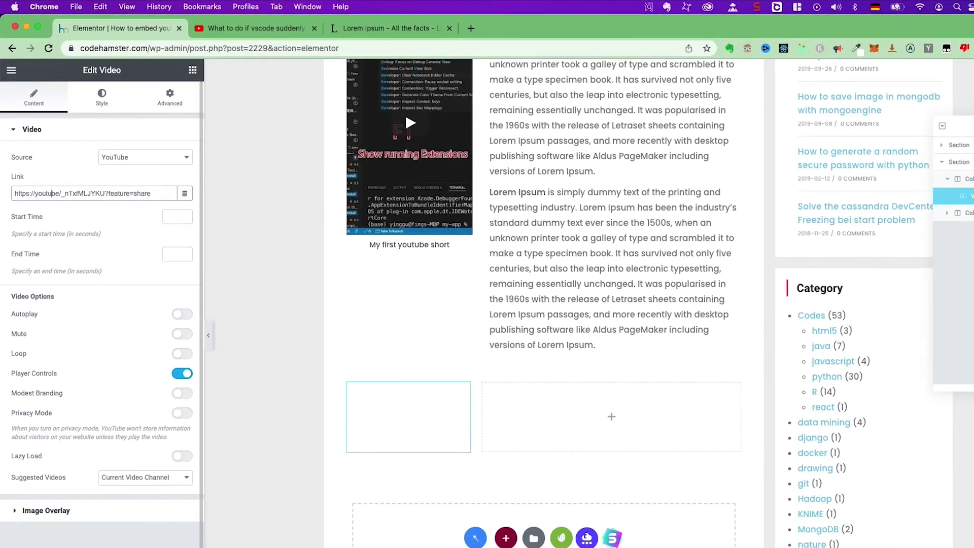
pyautogui.write('.')
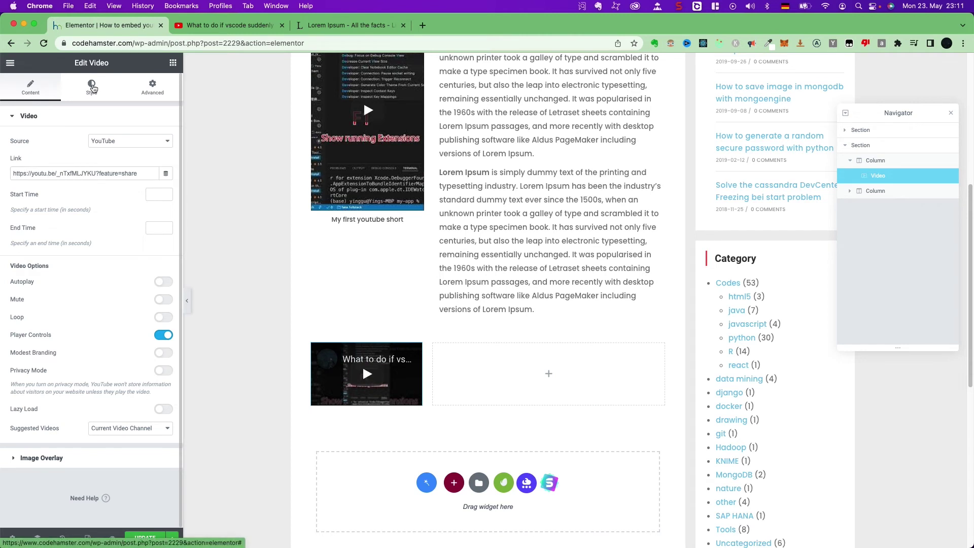
# Set the Video widget's aspect ratio to 9:16 so the Short previews in portrait
pyautogui.click(93, 89)
pyautogui.click(121, 142)
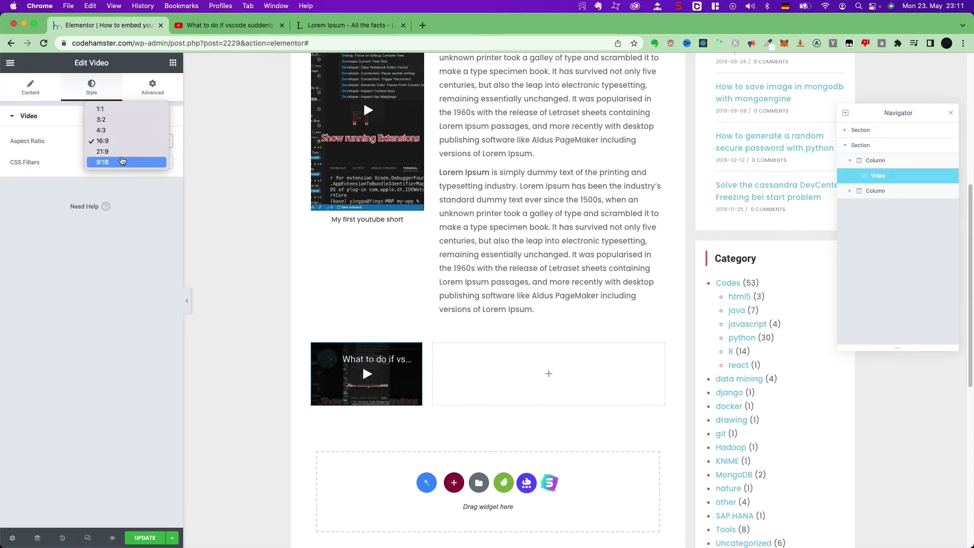
pyautogui.click(122, 161)
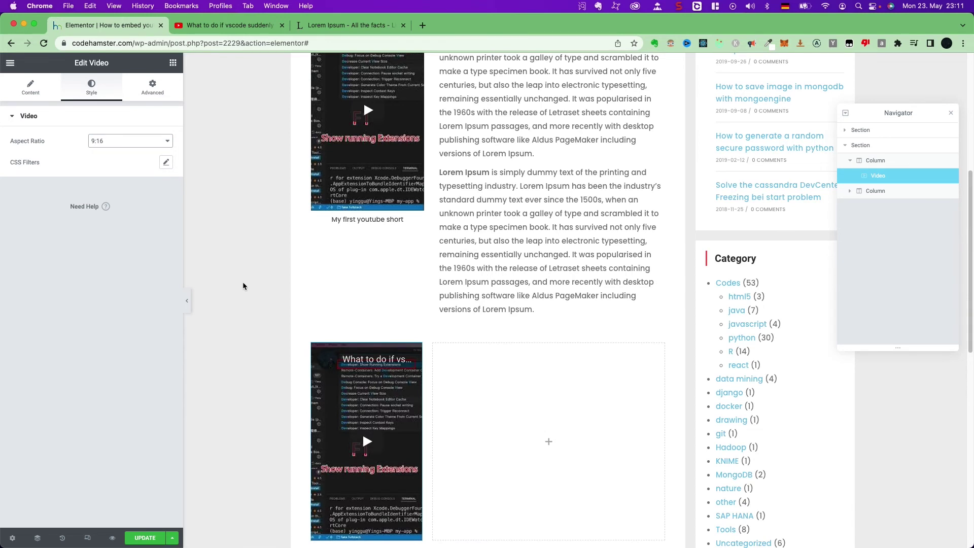
pyautogui.scroll(-3, 243, 286)
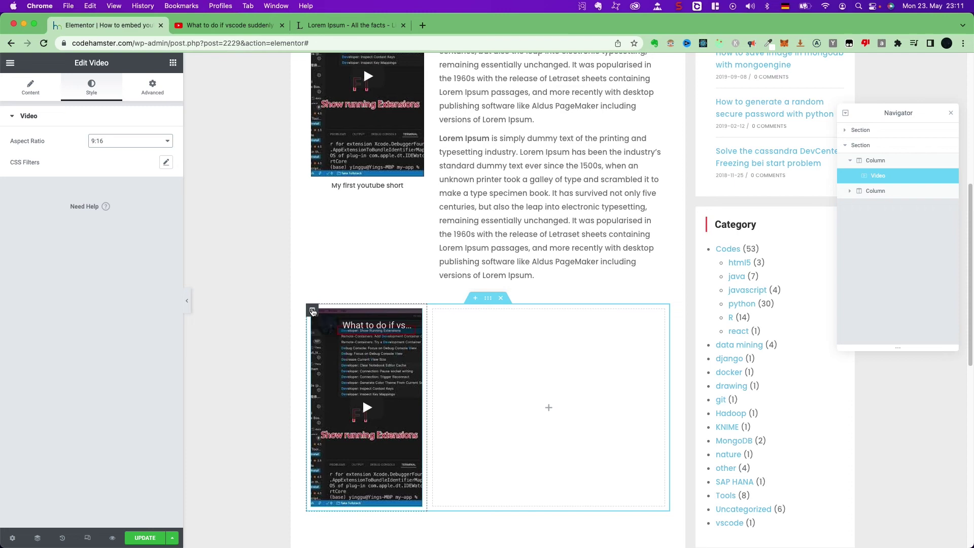
# Duplicate the video column into four copies and delete the leftover empty column
pyautogui.rightClick(313, 313)
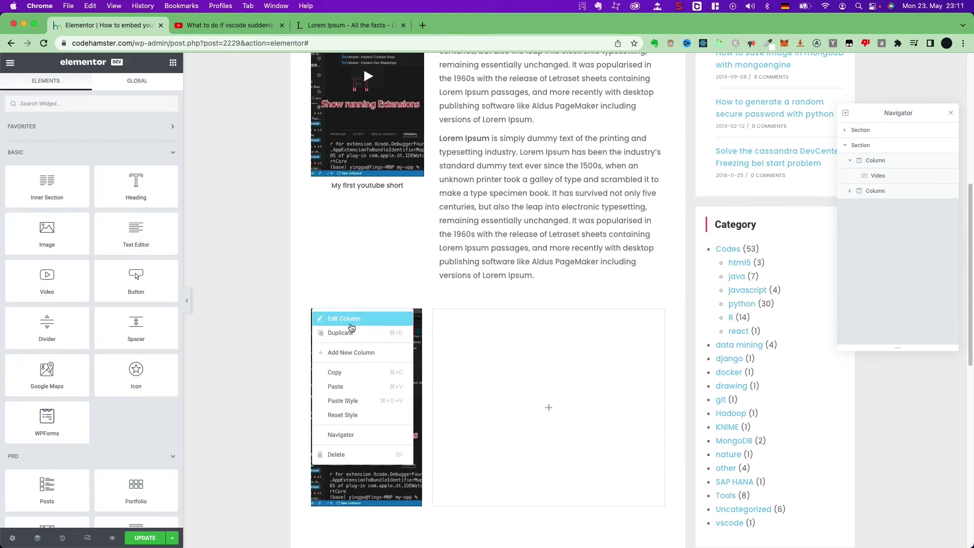
pyautogui.click(351, 339)
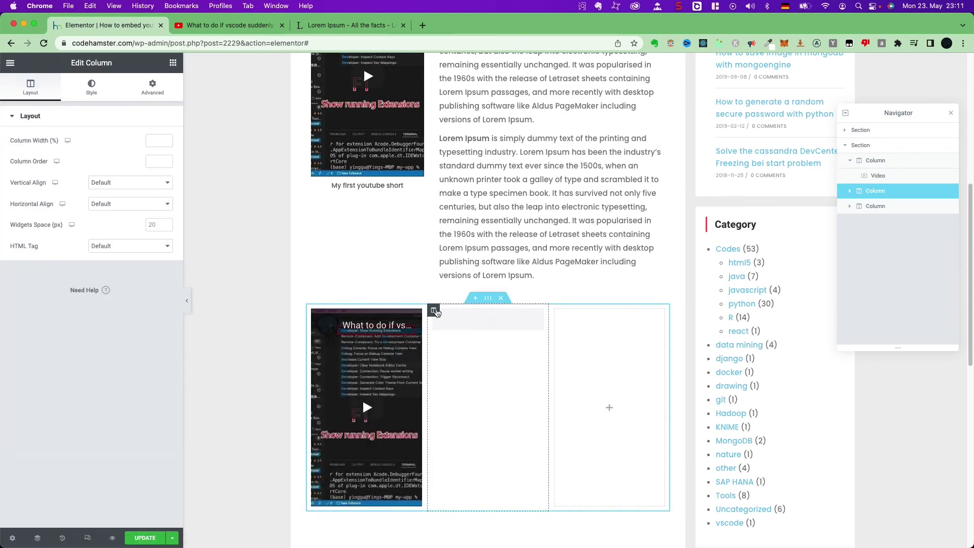
pyautogui.press('super+d')
pyautogui.rightClick(494, 311)
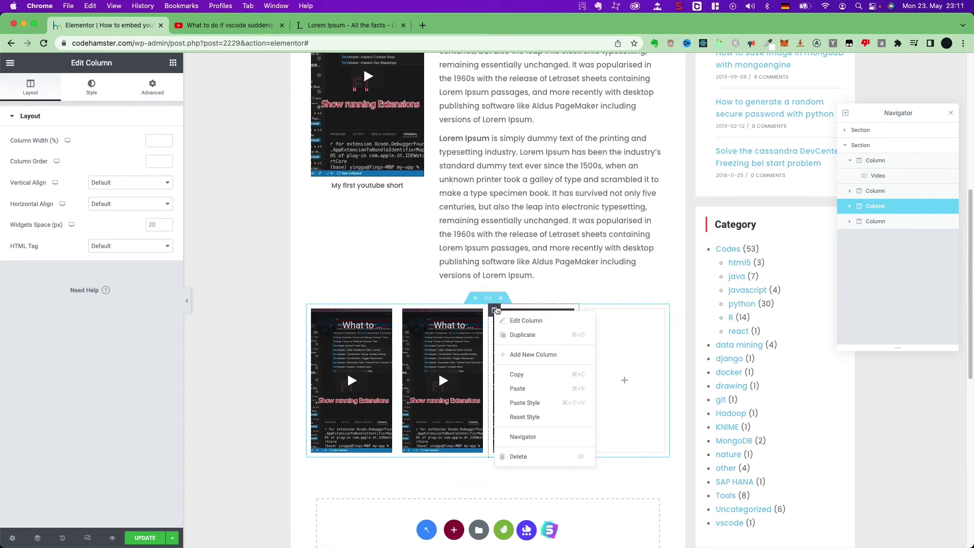
pyautogui.click(528, 333)
pyautogui.rightClick(604, 316)
pyautogui.click(641, 458)
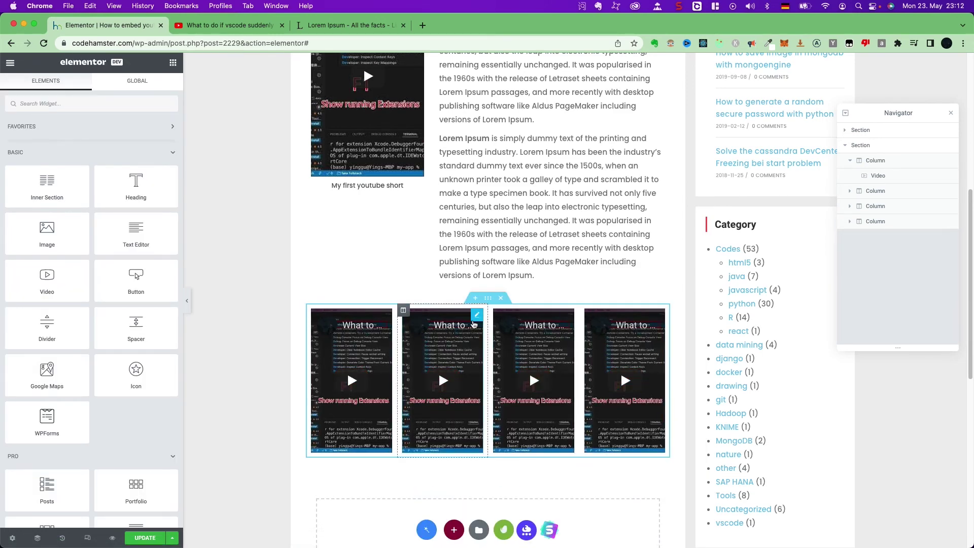
# Select the whole Link field of the second video widget for editing
pyautogui.click(477, 317)
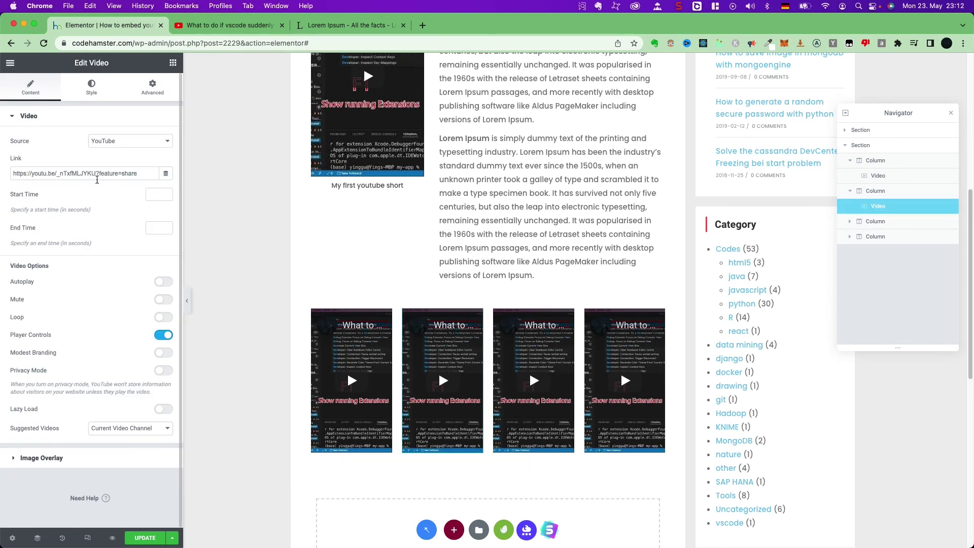
pyautogui.click(80, 175)
pyautogui.tripleClick(80, 175)
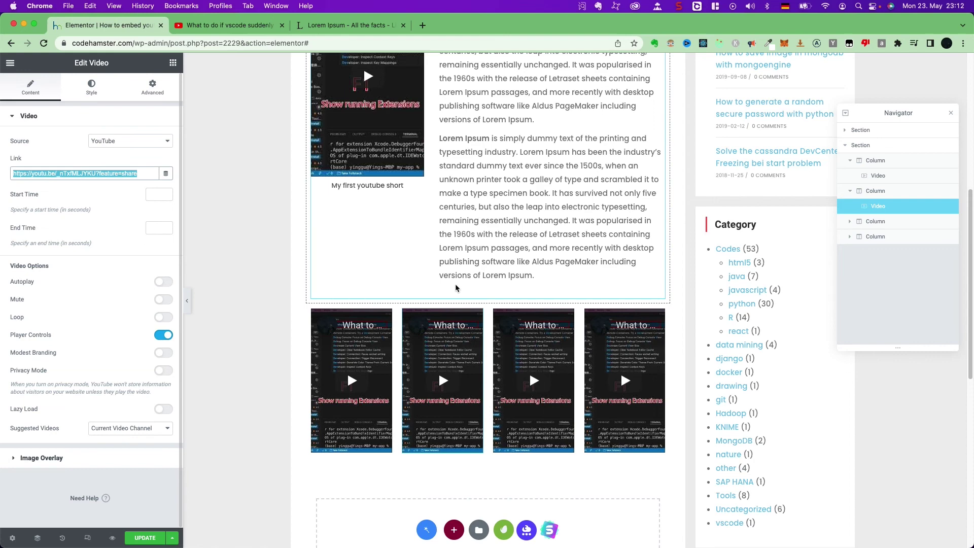
# Update the post and scroll the preview showing four portrait Shorts beneath the Lorem Ipsum text
pyautogui.press('super+v')
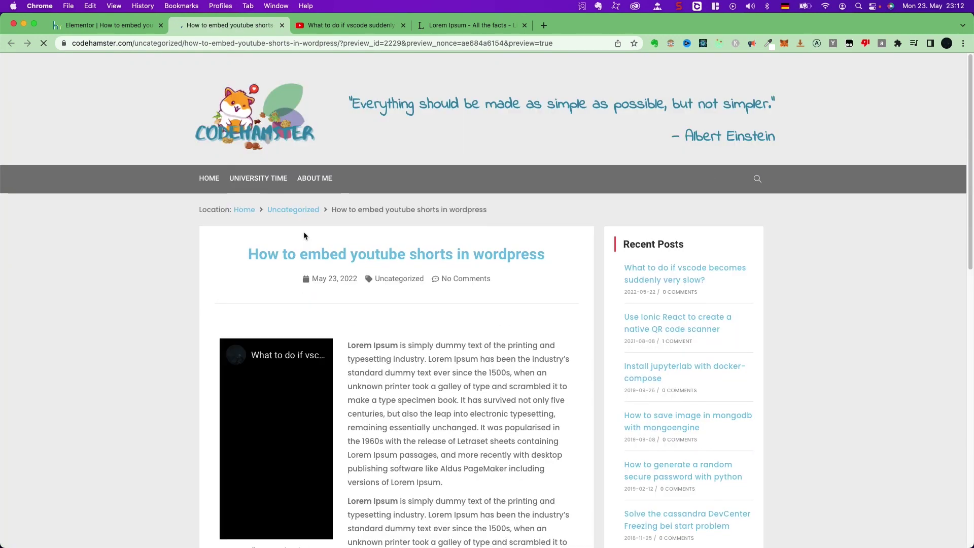
pyautogui.scroll(-7, 597, 346)
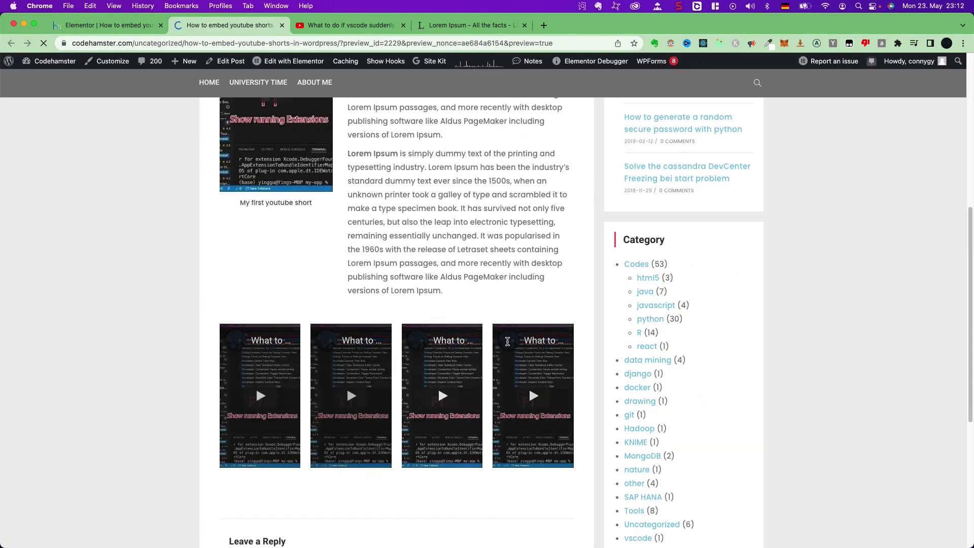
pyautogui.scroll(-4, 596, 347)
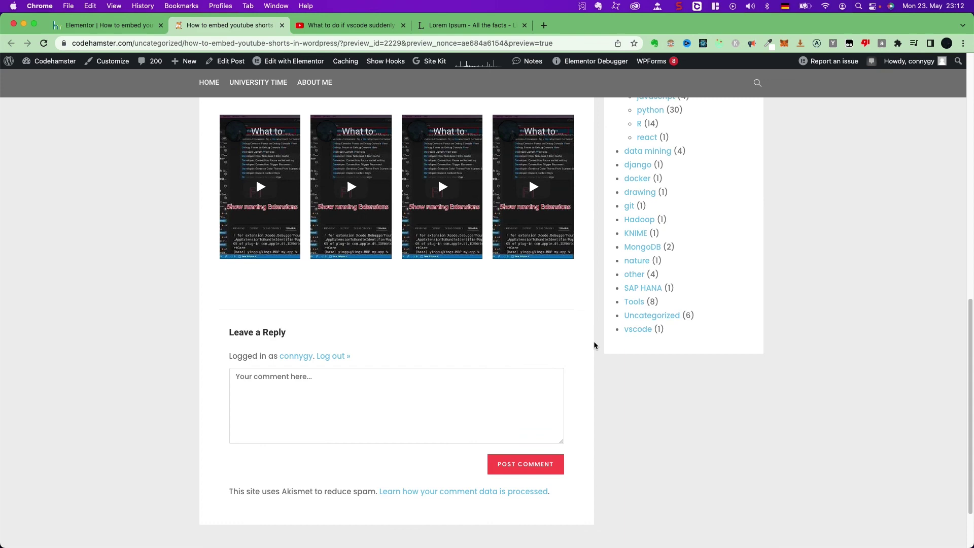
pyautogui.scroll(2, 594, 345)
pyautogui.scroll(2, 594, 345)
pyautogui.scroll(-2, 594, 345)
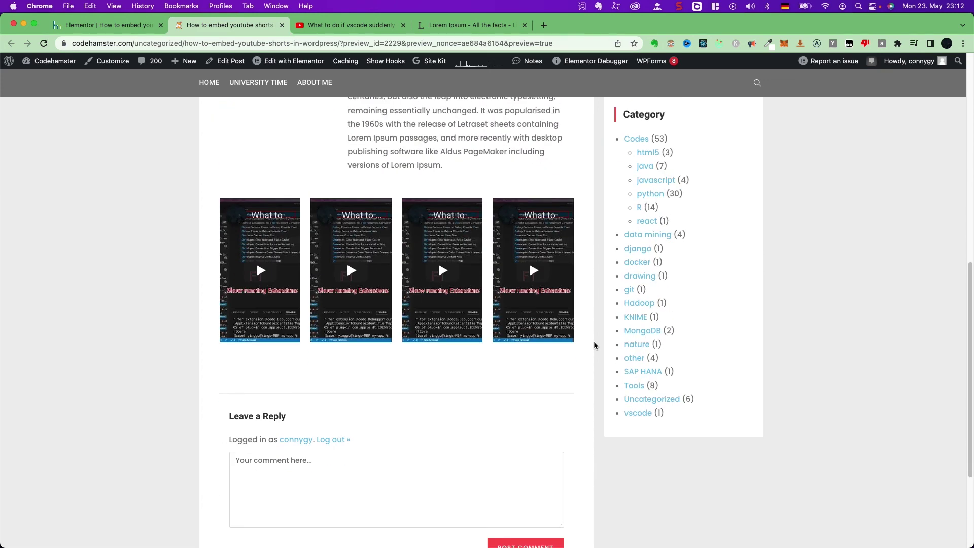
pyautogui.scroll(2, 594, 345)
pyautogui.scroll(6, 594, 341)
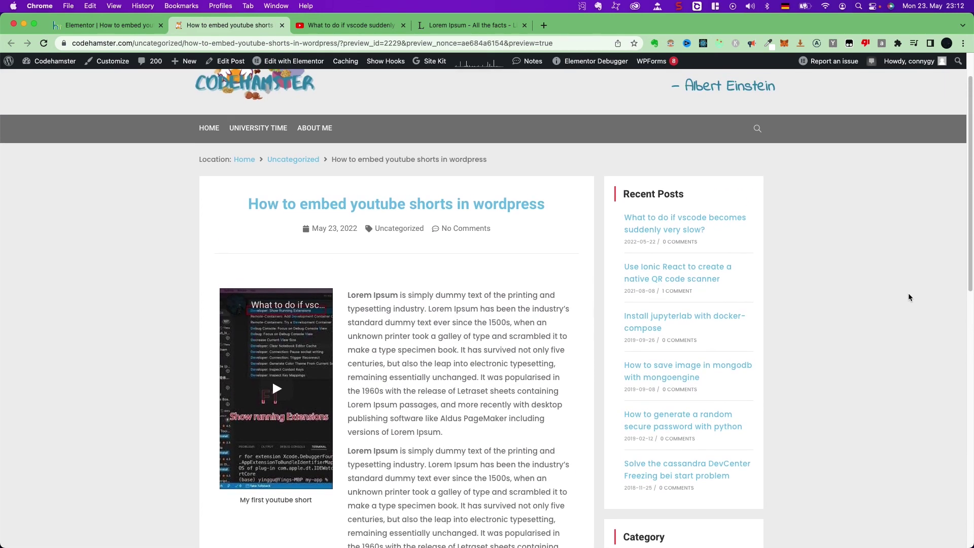
pyautogui.scroll(1, 907, 289)
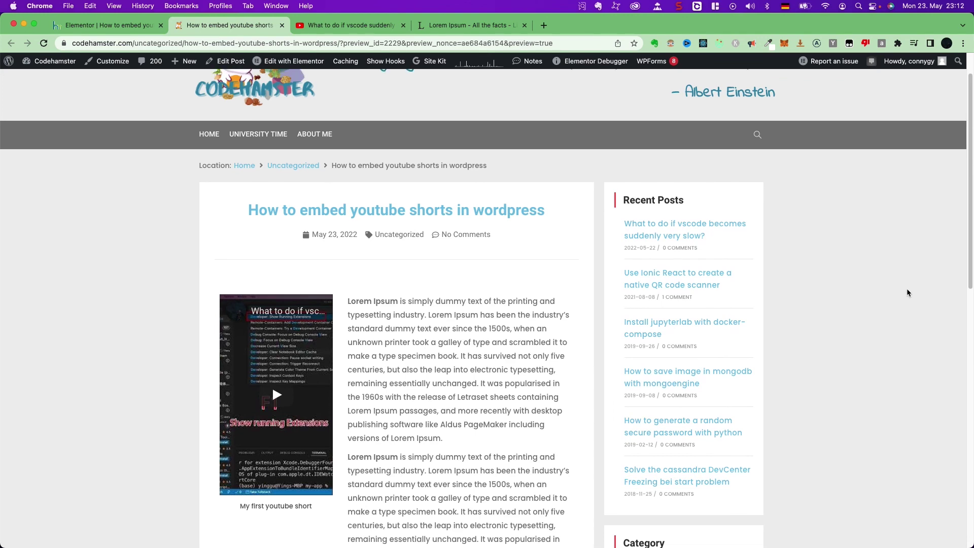